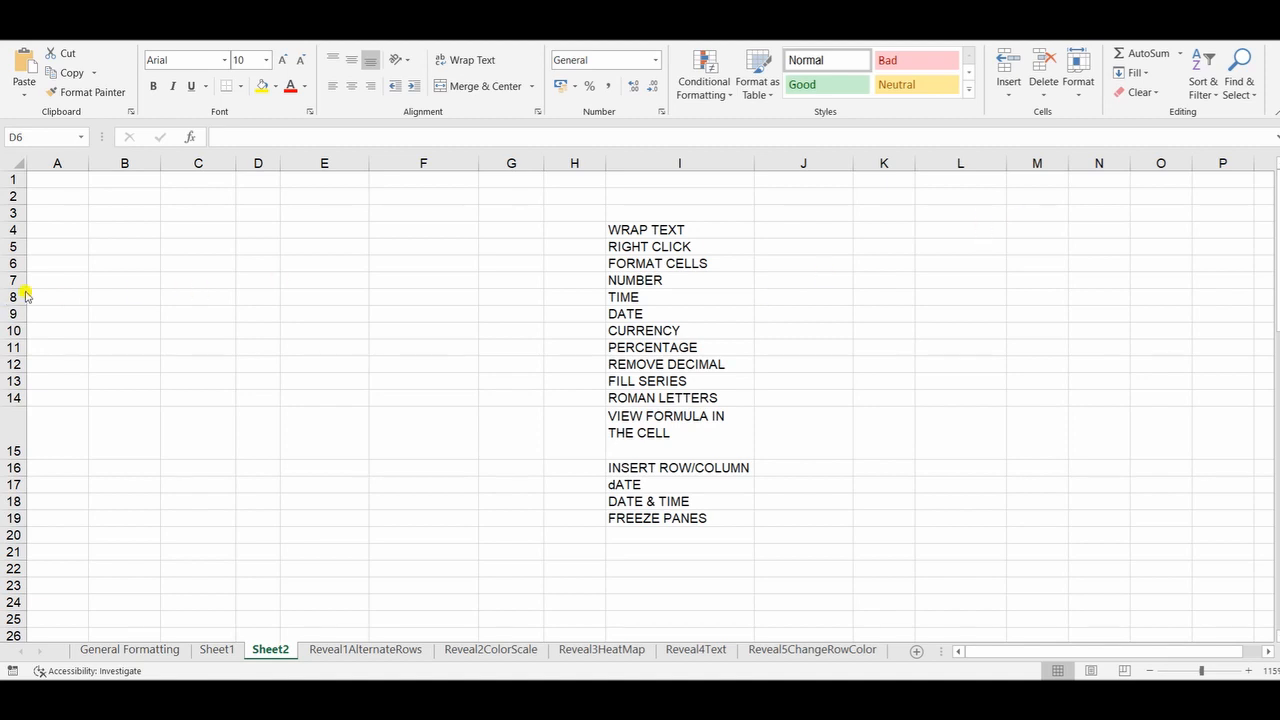
# Step: Auto-fit the height of row 15
pyautogui.click(136, 272)
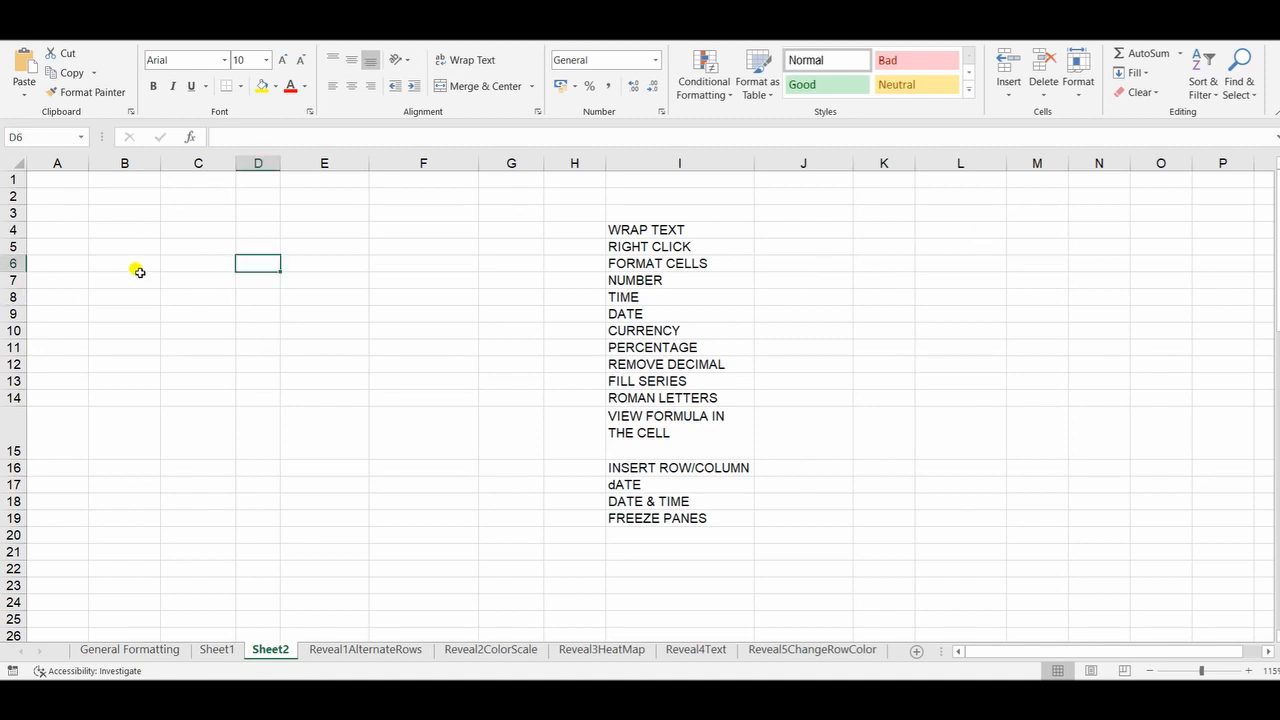
pyautogui.doubleClick(28, 458)
pyautogui.click(128, 215)
pyautogui.write('1')
pyautogui.press('Return')
pyautogui.press('Up')
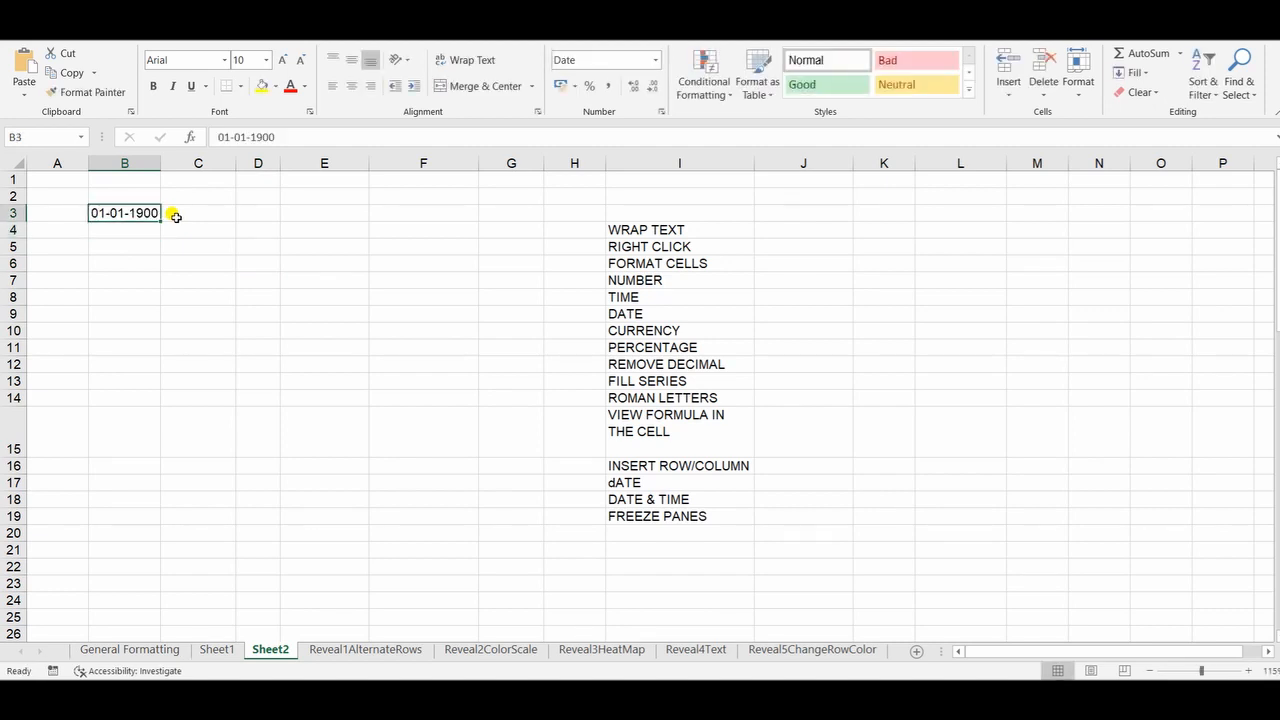
pyautogui.press('Delete')
# Step: Enter 1 and 2 in cells A3 and A4, and fill the number series down to A21
pyautogui.press('Down')
pyautogui.press('Left')
pyautogui.press('Up')
pyautogui.write('1')
pyautogui.press('Return')
pyautogui.write('1')
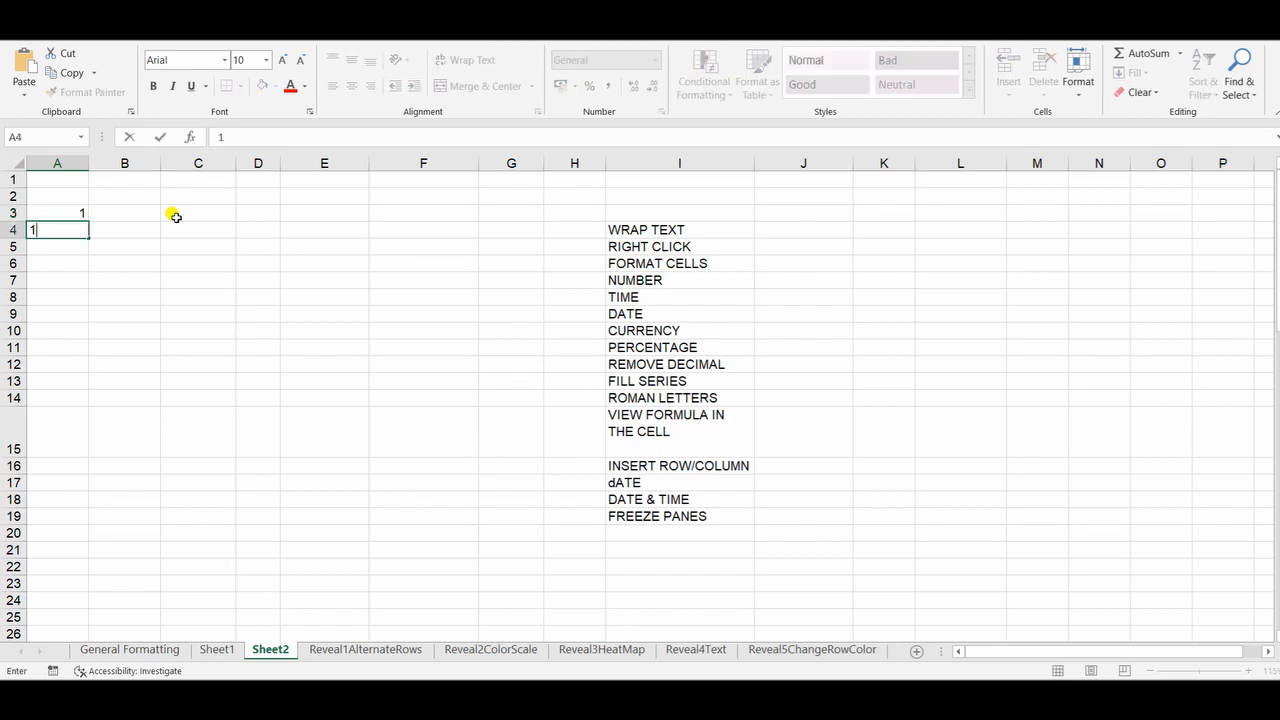
pyautogui.press('BackSpace')
pyautogui.write('2')
pyautogui.press('Up')
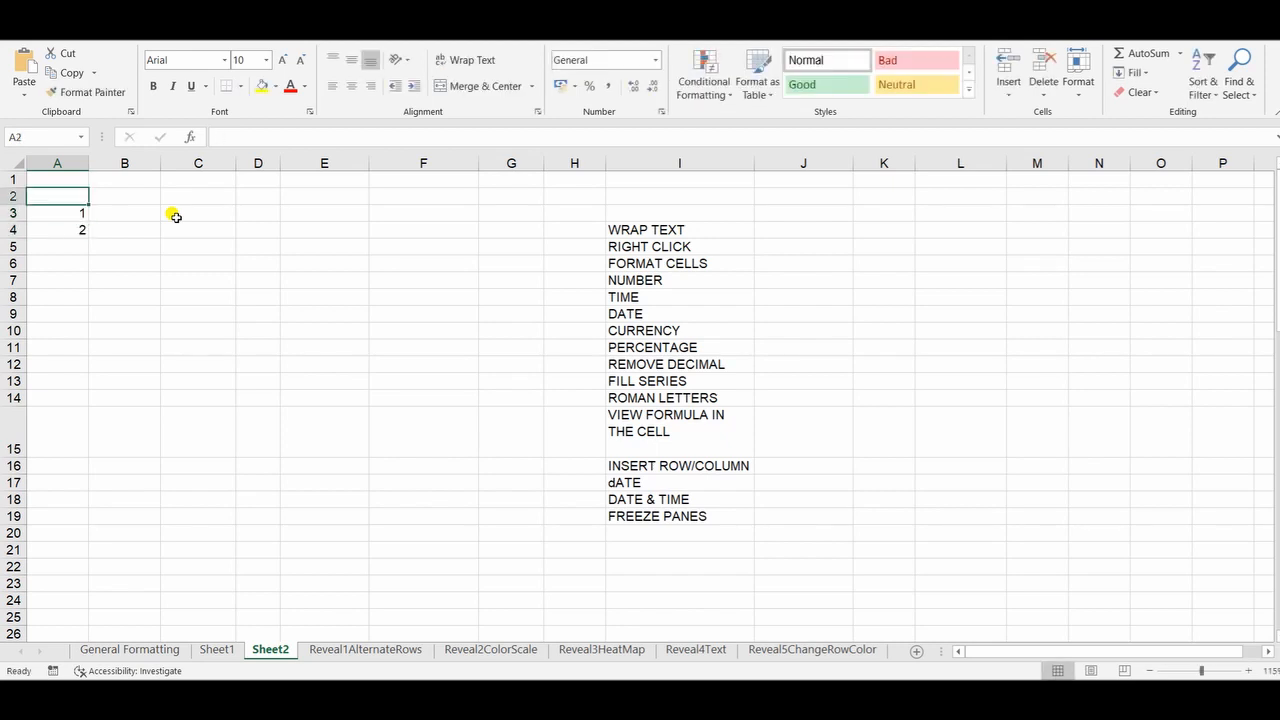
pyautogui.hotkey('shift', 'Down')
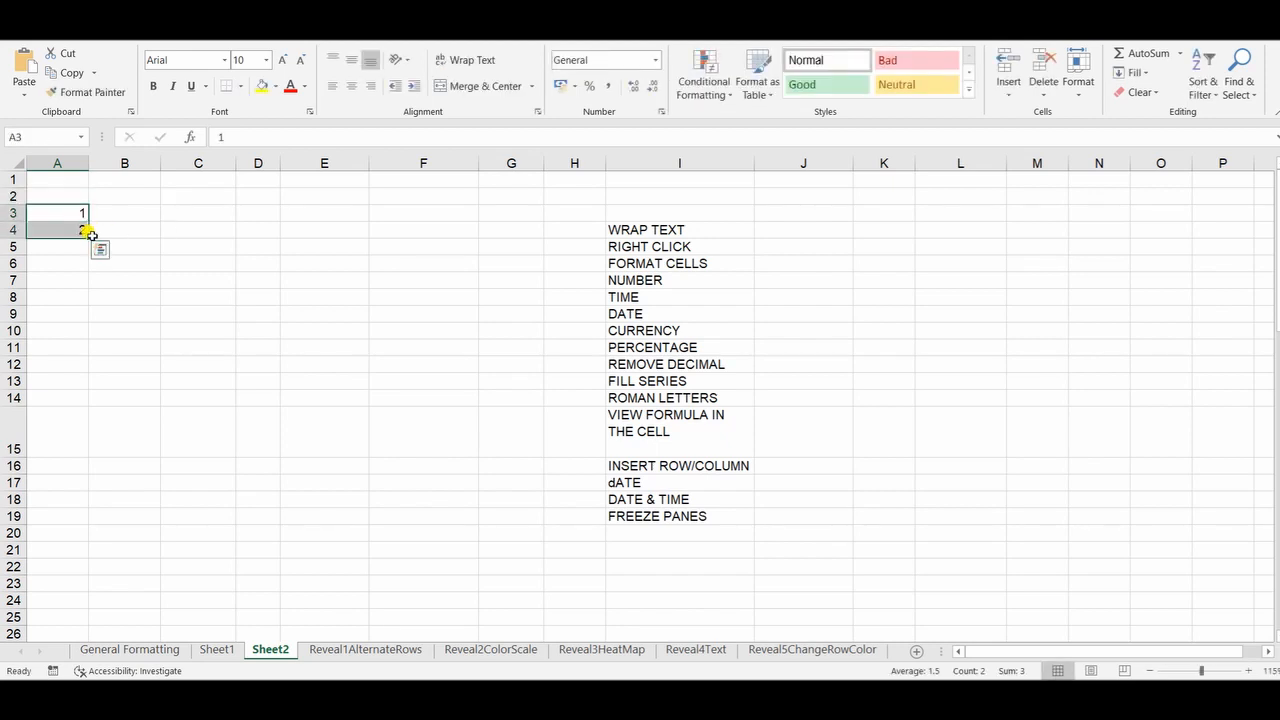
pyautogui.moveTo(84, 233); pyautogui.dragTo(58, 563)
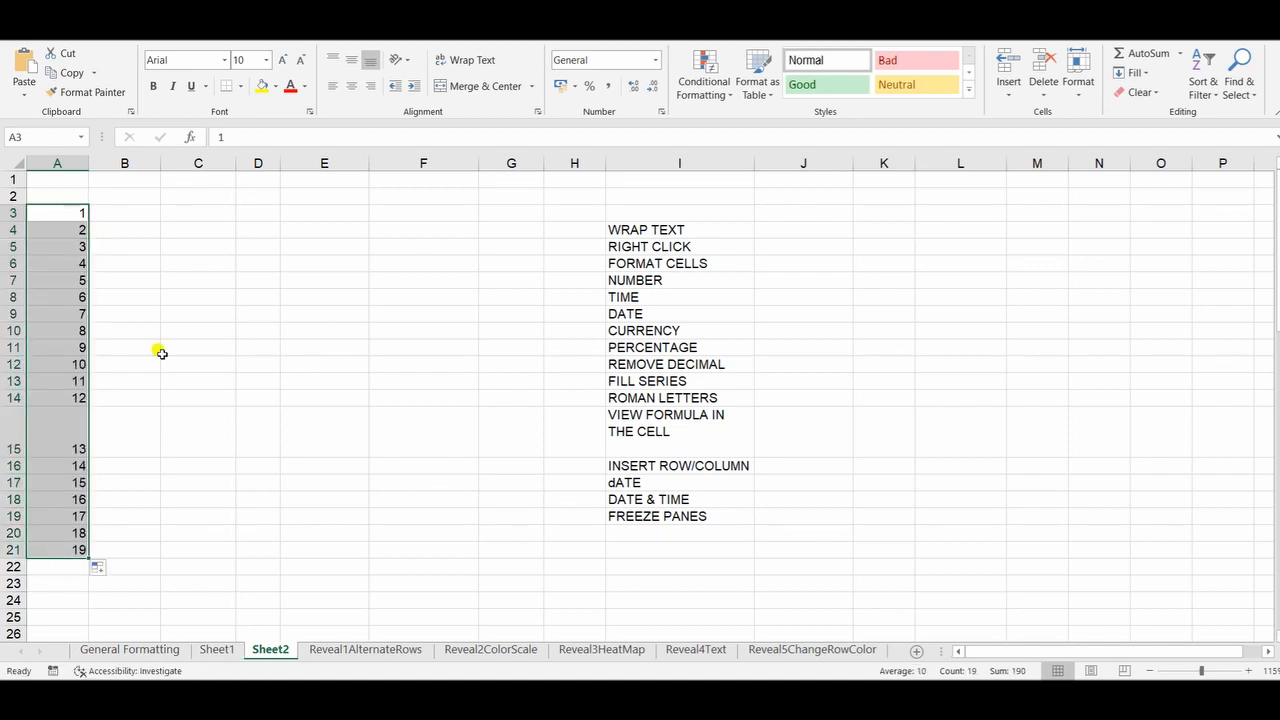
# Step: Delete the two empty columns B and C beside the number series
pyautogui.moveTo(145, 212); pyautogui.dragTo(142, 546)
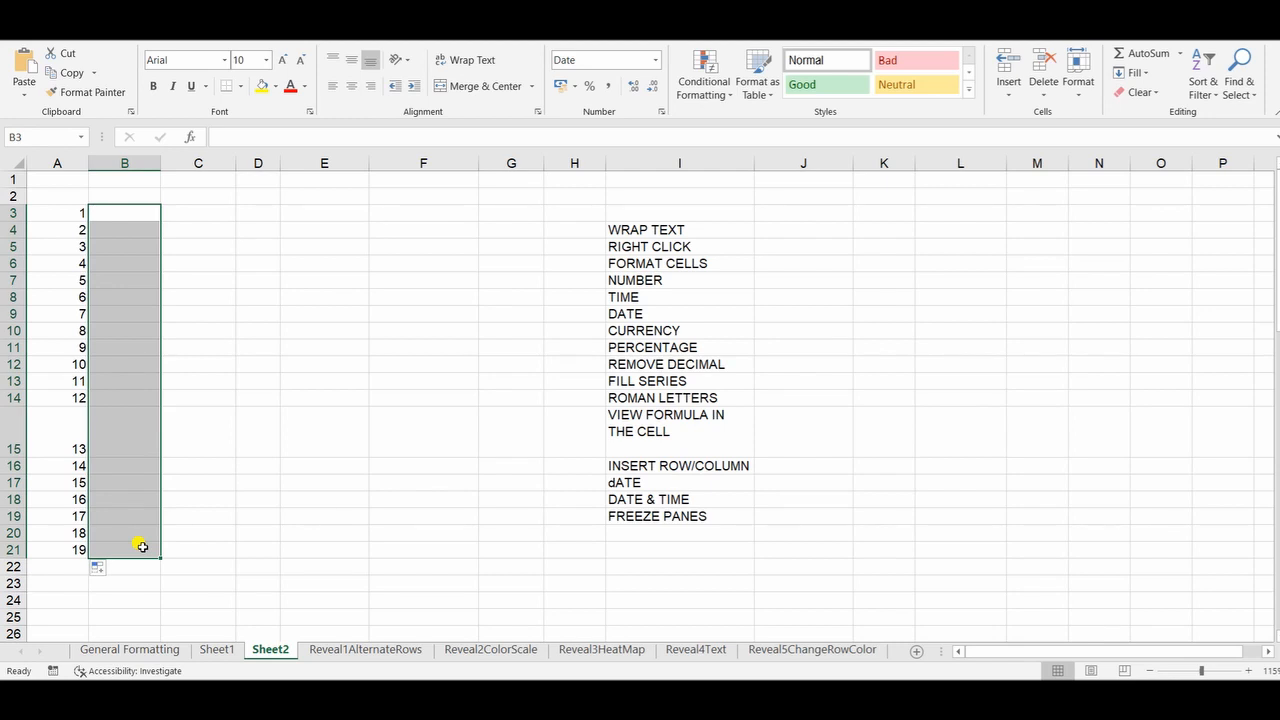
pyautogui.click(248, 345)
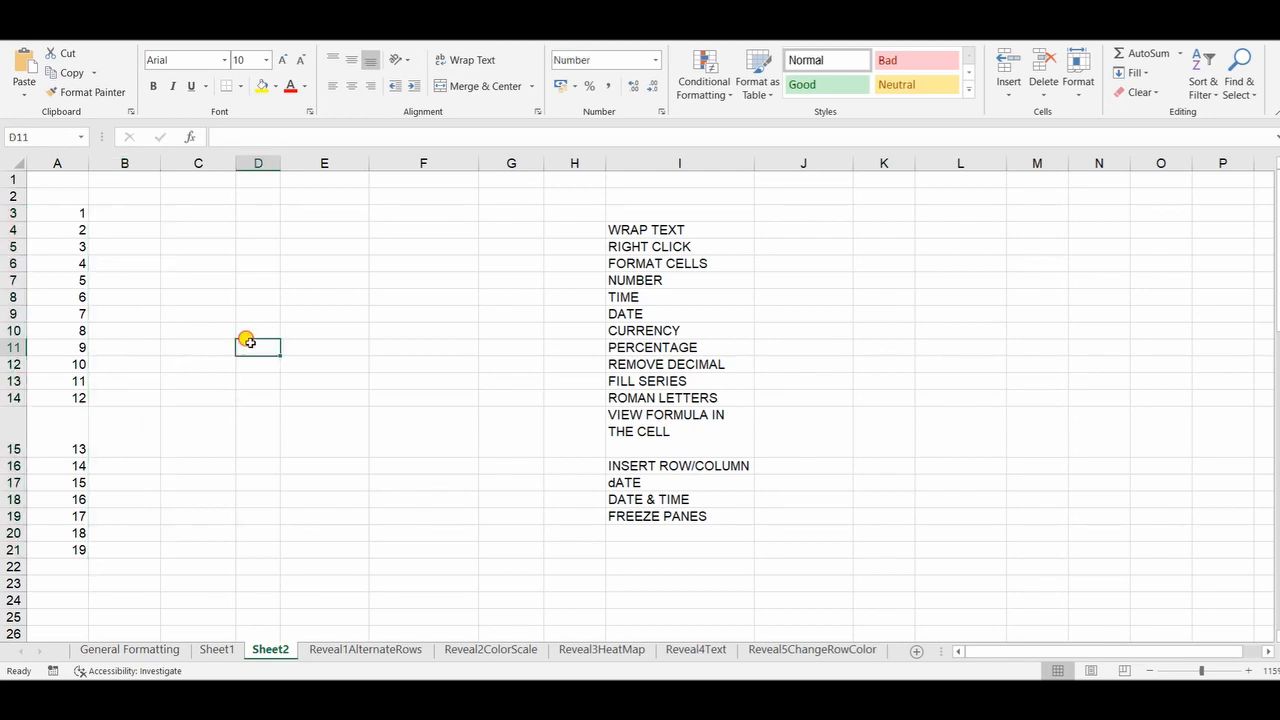
pyautogui.click(133, 165)
pyautogui.rightClick(133, 166)
pyautogui.click(173, 304)
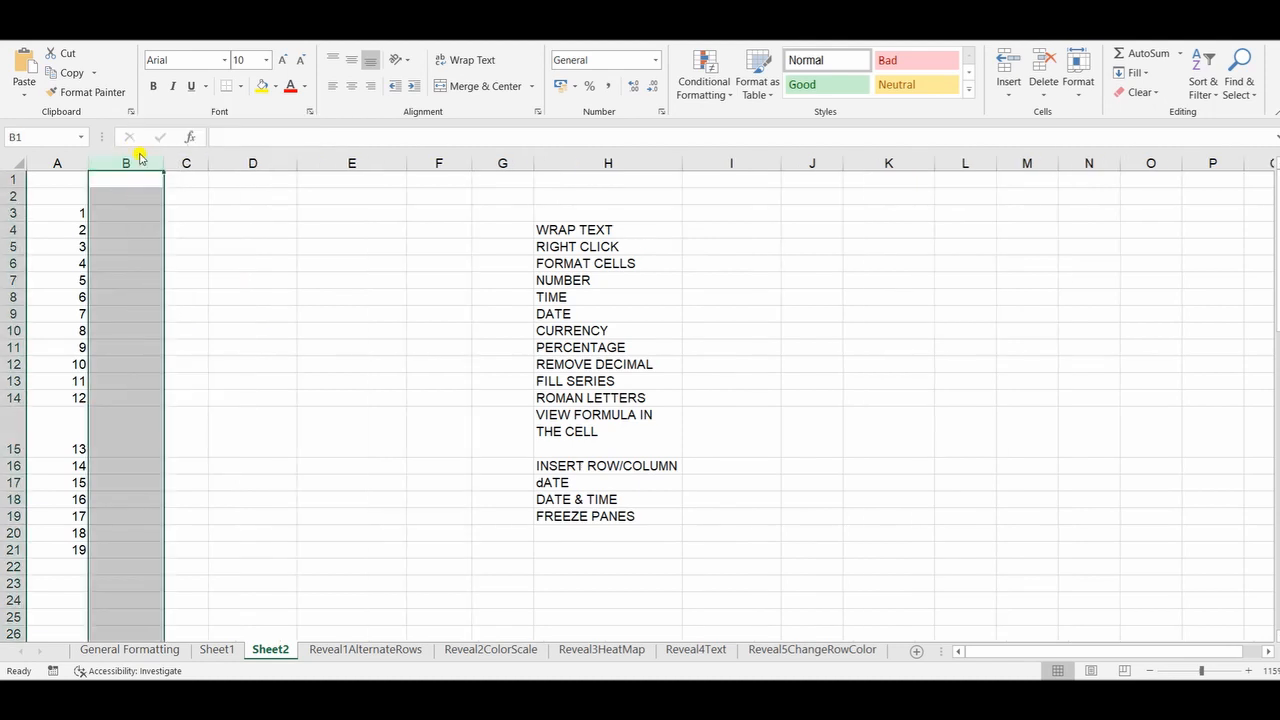
pyautogui.rightClick(145, 164)
pyautogui.click(185, 297)
pyautogui.click(177, 283)
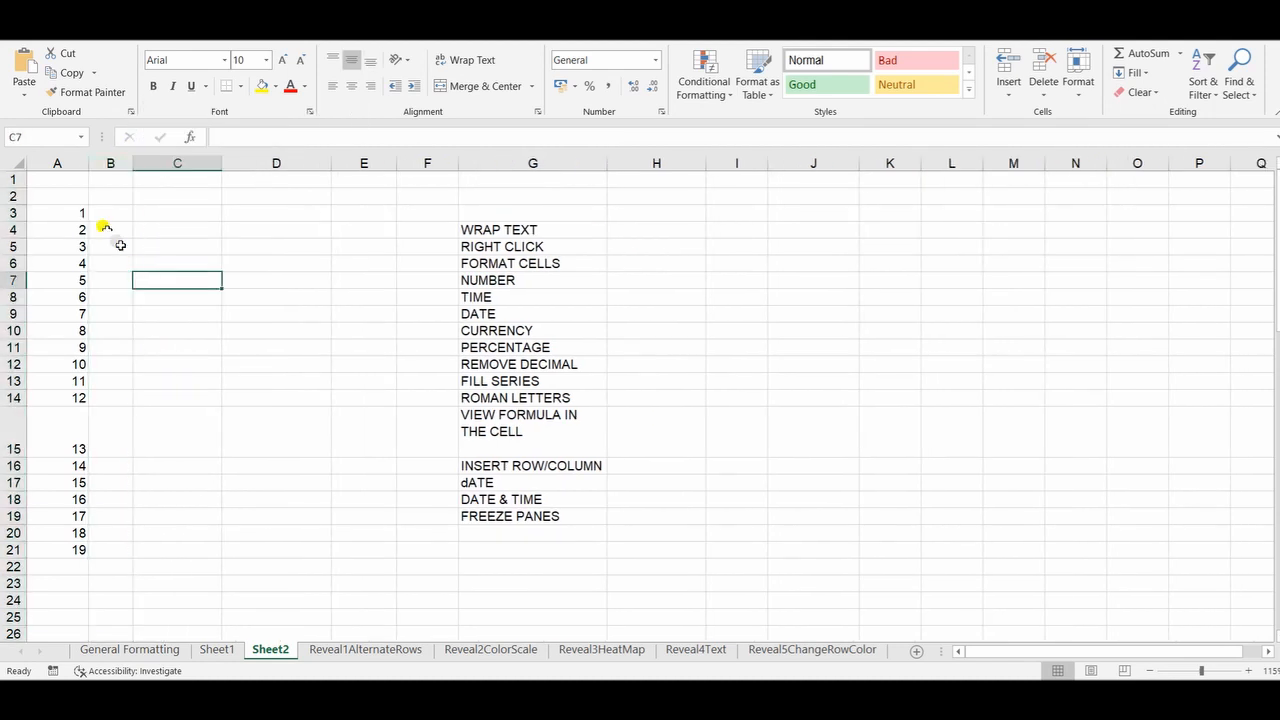
# Step: Enter 12 and 13 in cells B3 and B4, and auto-fill the series down to B21
pyautogui.moveTo(72, 212); pyautogui.dragTo(30, 552)
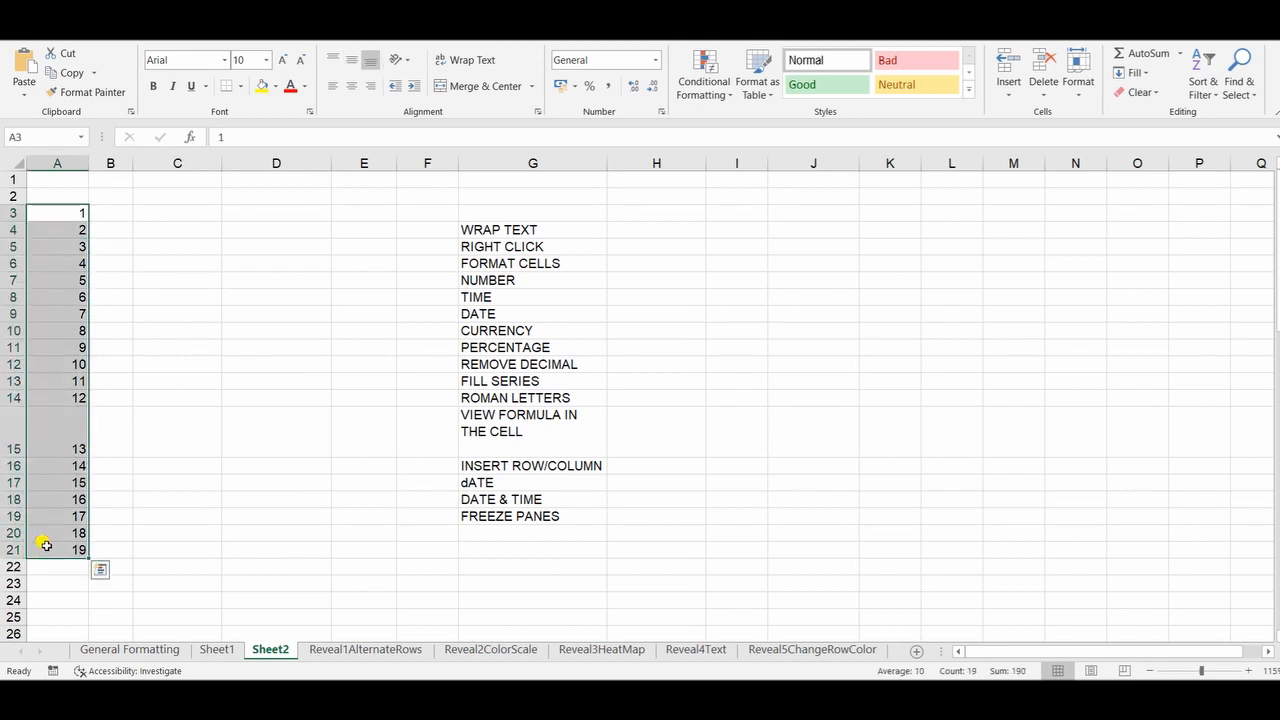
pyautogui.click(108, 213)
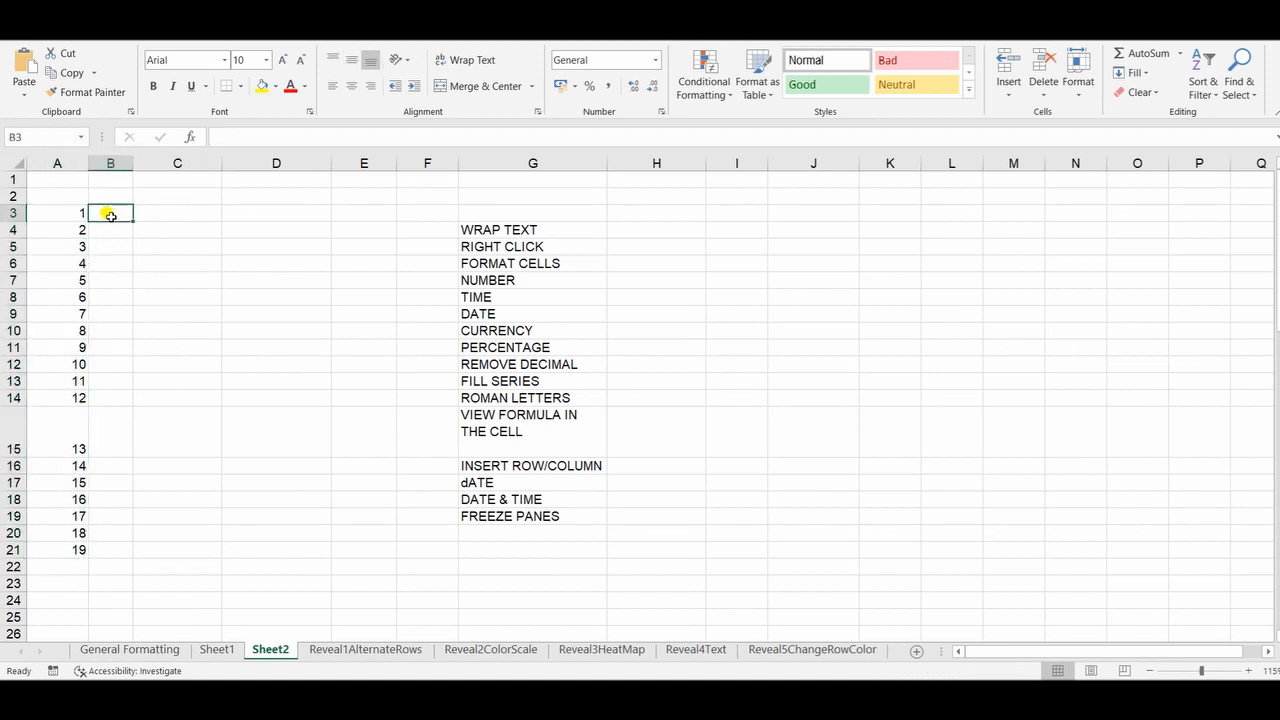
pyautogui.write('12')
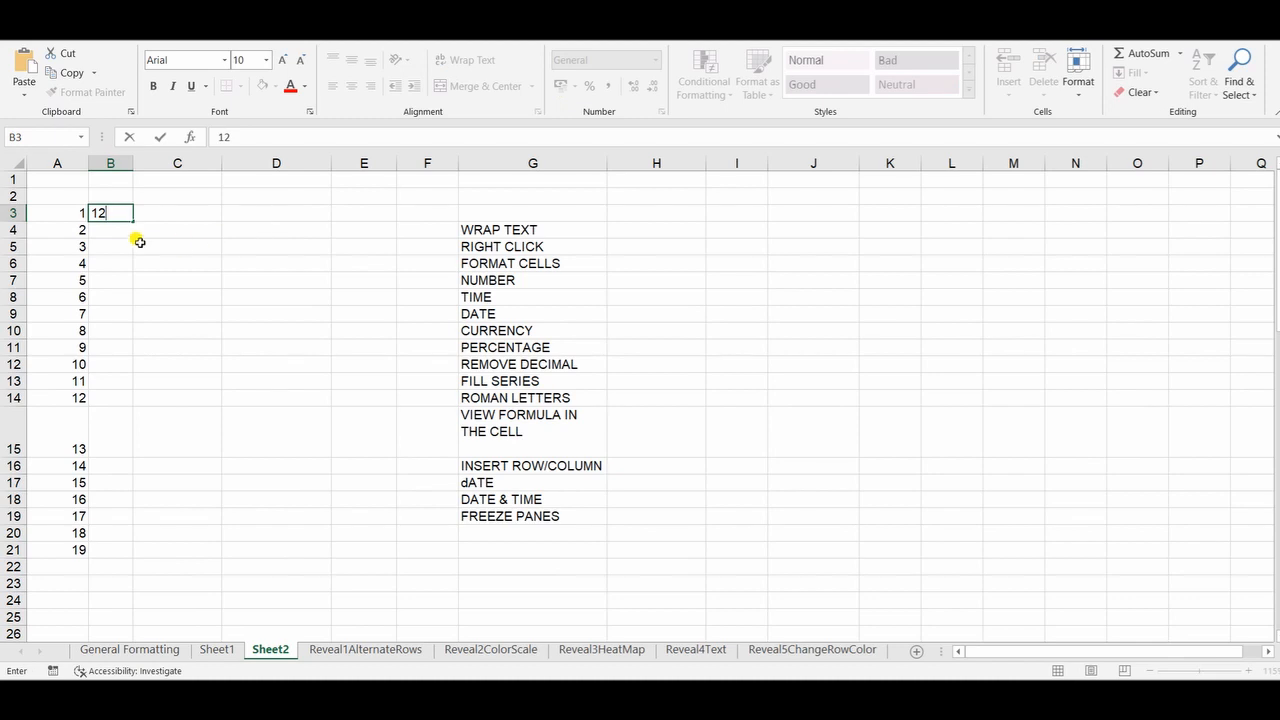
pyautogui.press('Return')
pyautogui.write('13')
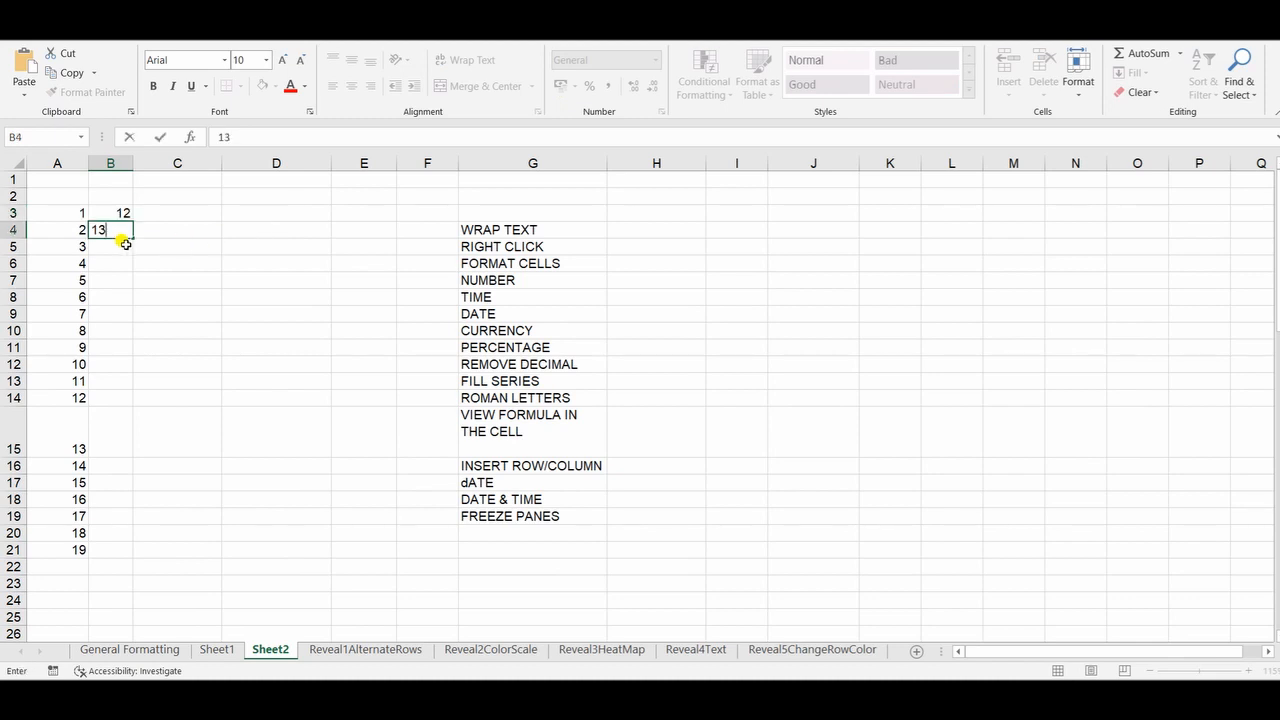
pyautogui.click(136, 262)
pyautogui.click(120, 213)
pyautogui.moveTo(120, 213); pyautogui.dragTo(120, 231)
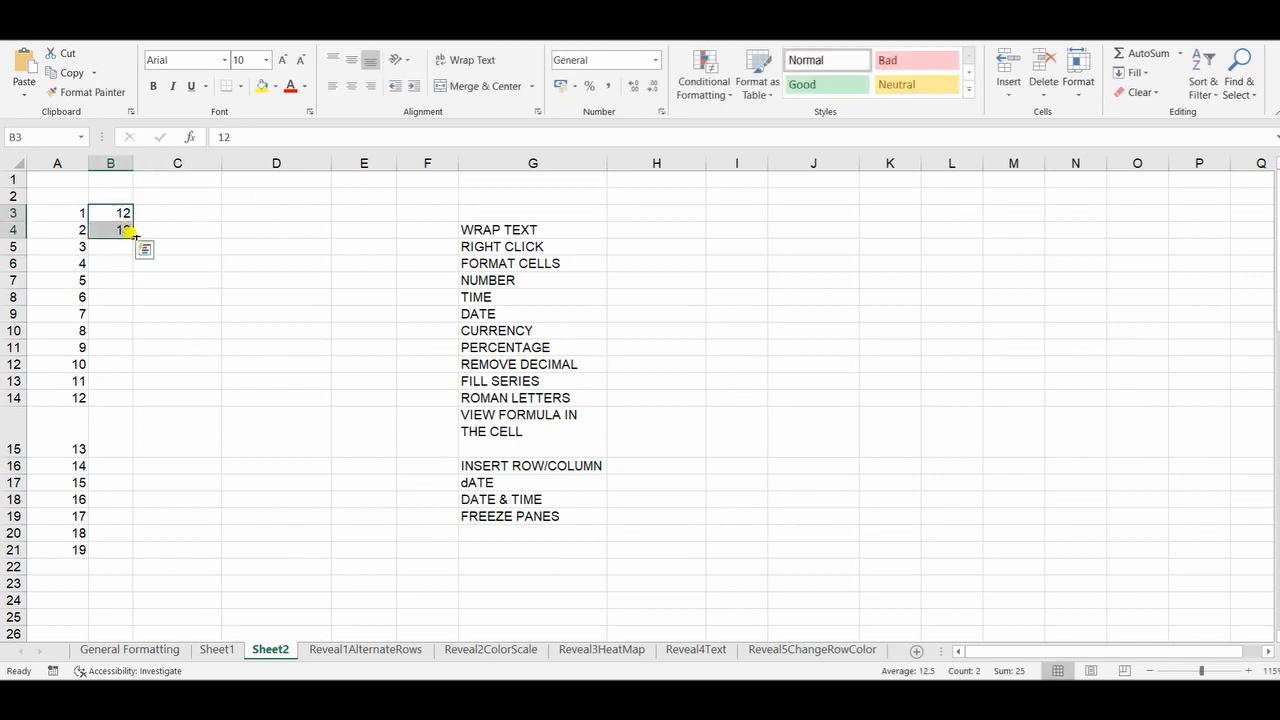
pyautogui.doubleClick(133, 238)
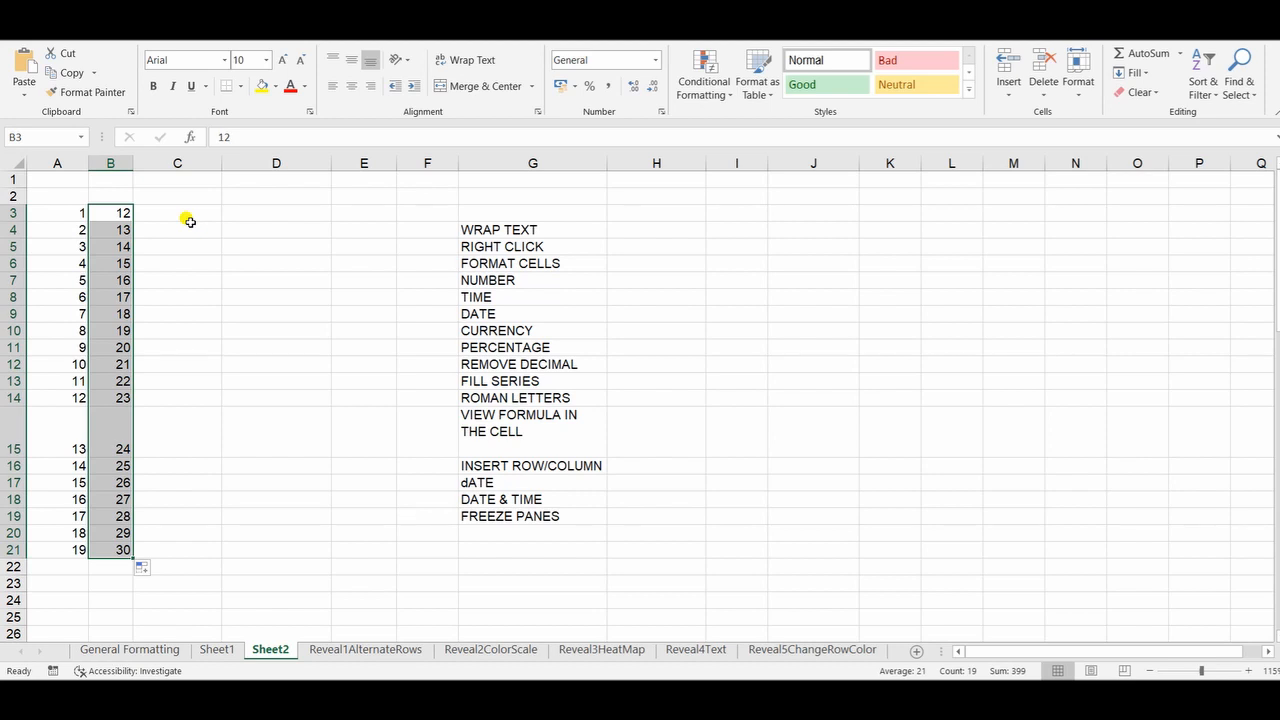
# Step: Enter the date 1/10/20 in cell C3 and fill consecutive dates down to C21
pyautogui.doubleClick(190, 211)
pyautogui.write('1/10/20')
pyautogui.press('Return')
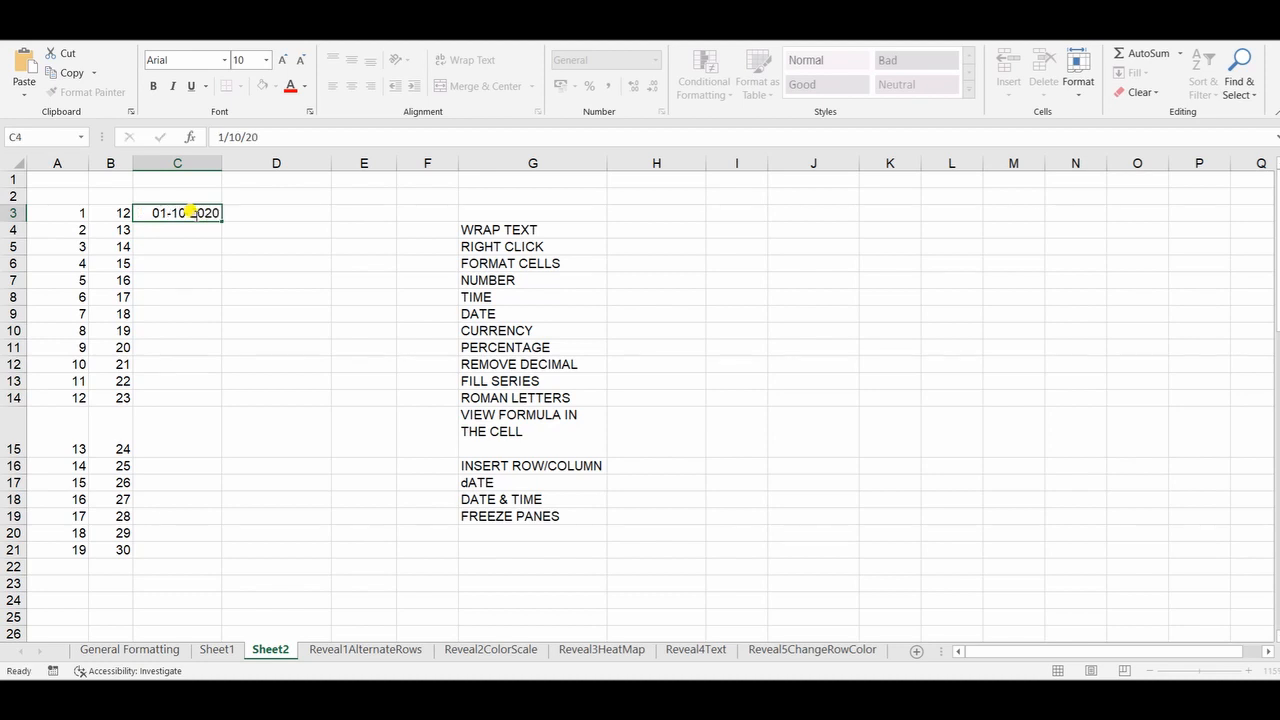
pyautogui.click(200, 212)
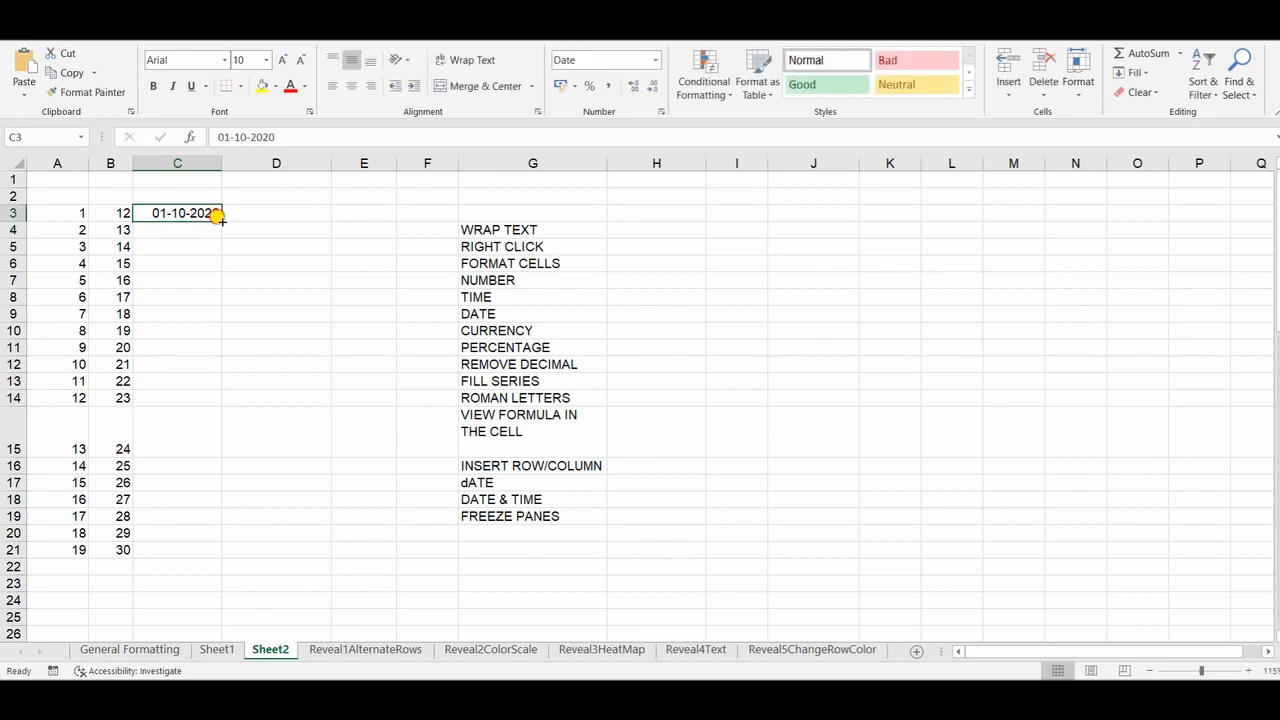
pyautogui.moveTo(218, 215); pyautogui.dragTo(204, 557)
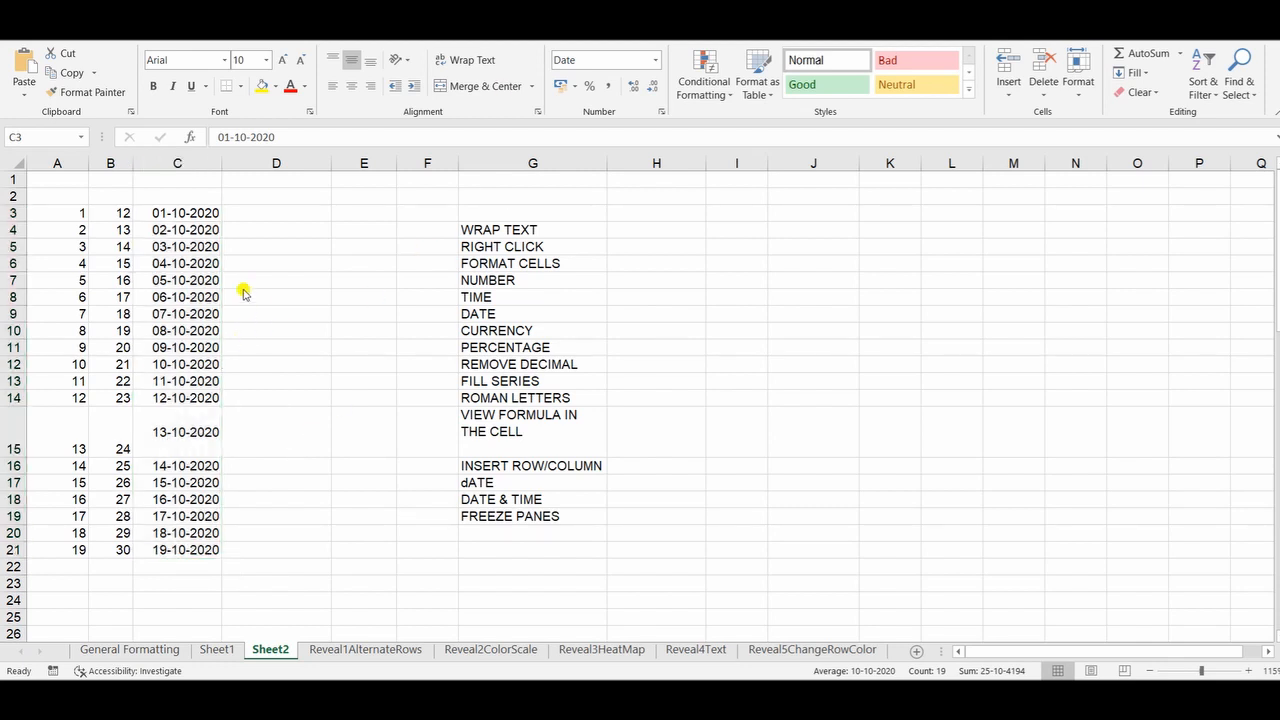
# Step: Enter MONDAY and TUESDAY in cells D3 and D4, and auto-fill the weekday series down to D21
pyautogui.click(272, 209)
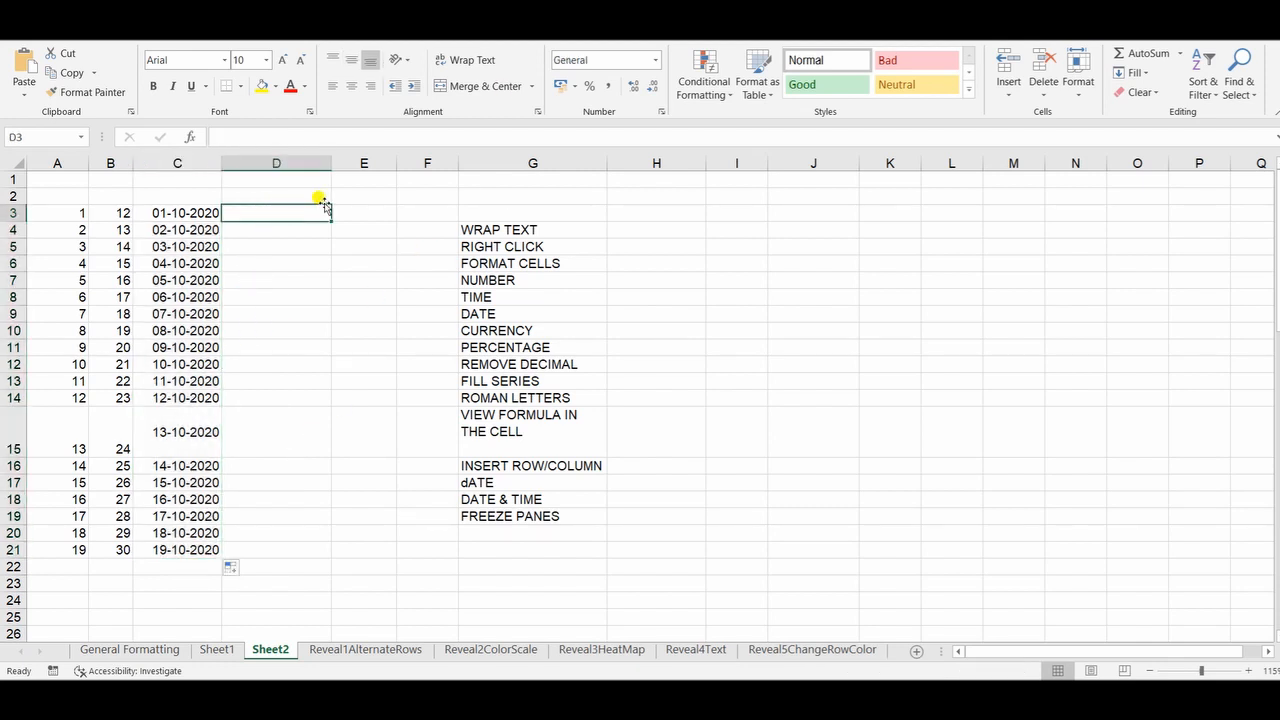
pyautogui.write('MONDAY')
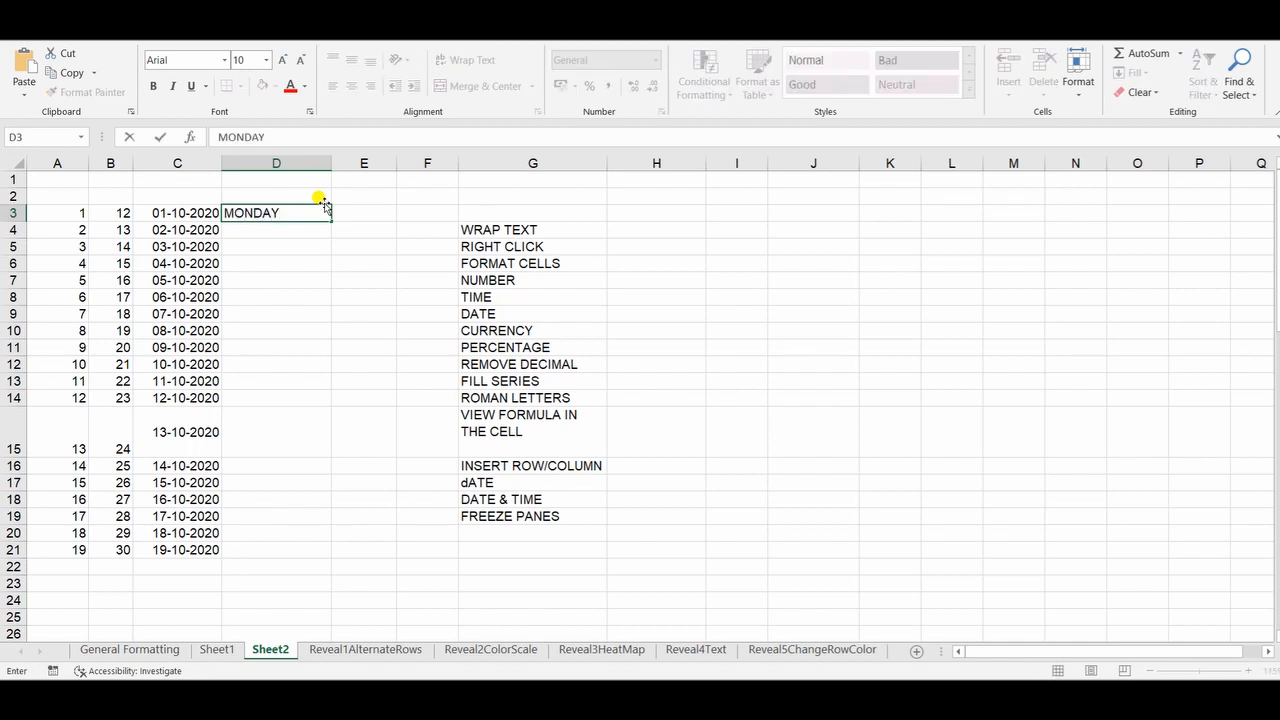
pyautogui.press('Return')
pyautogui.write('T')
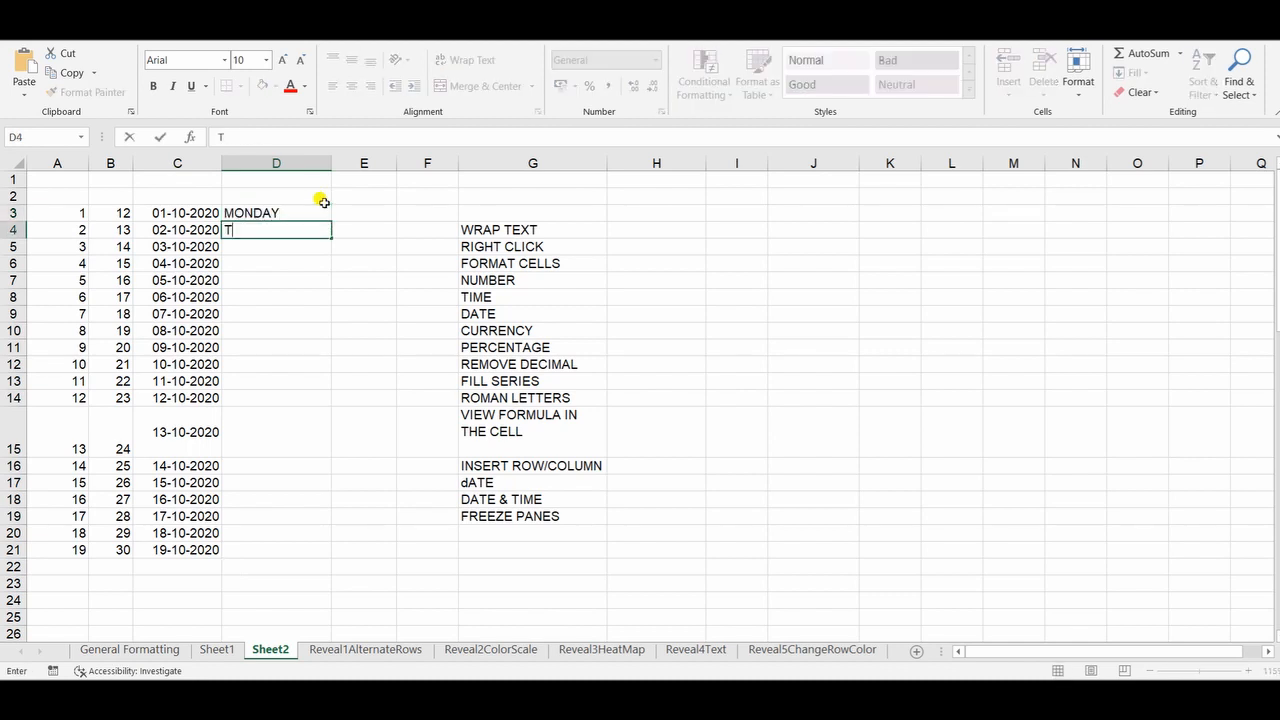
pyautogui.write('UESDAY')
pyautogui.press('Return')
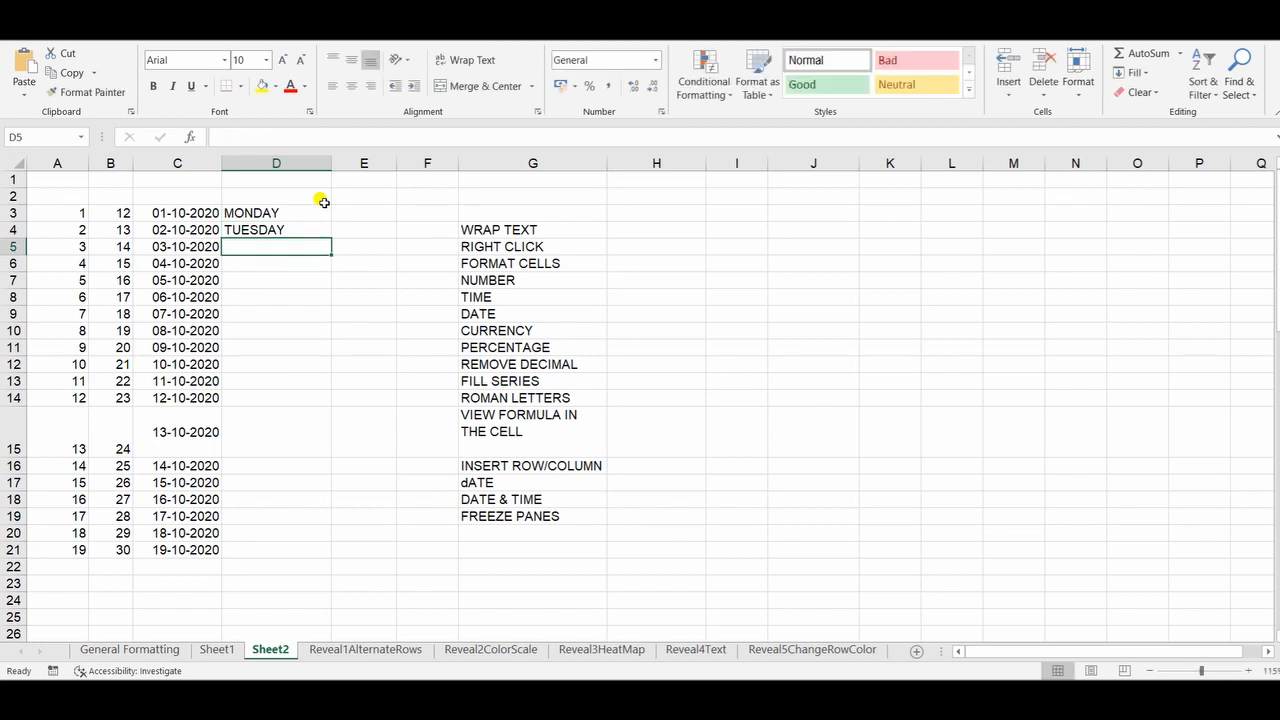
pyautogui.moveTo(322, 208); pyautogui.dragTo(325, 232)
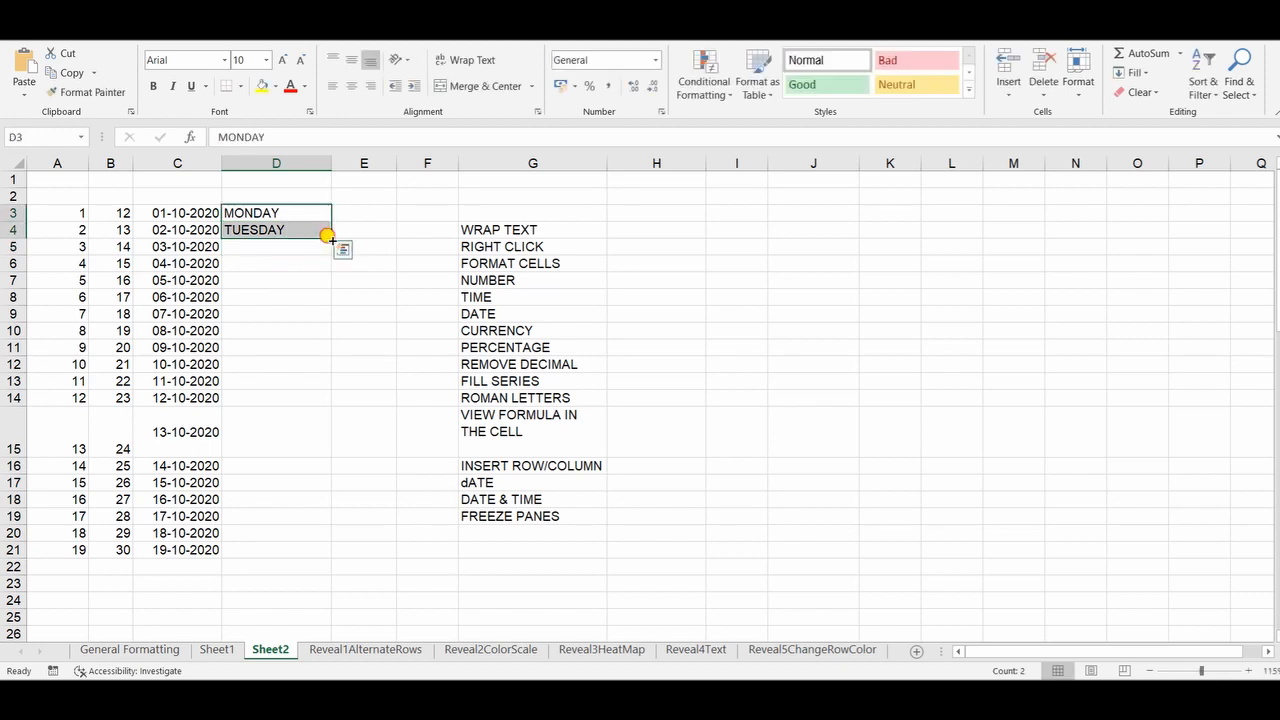
pyautogui.doubleClick(331, 239)
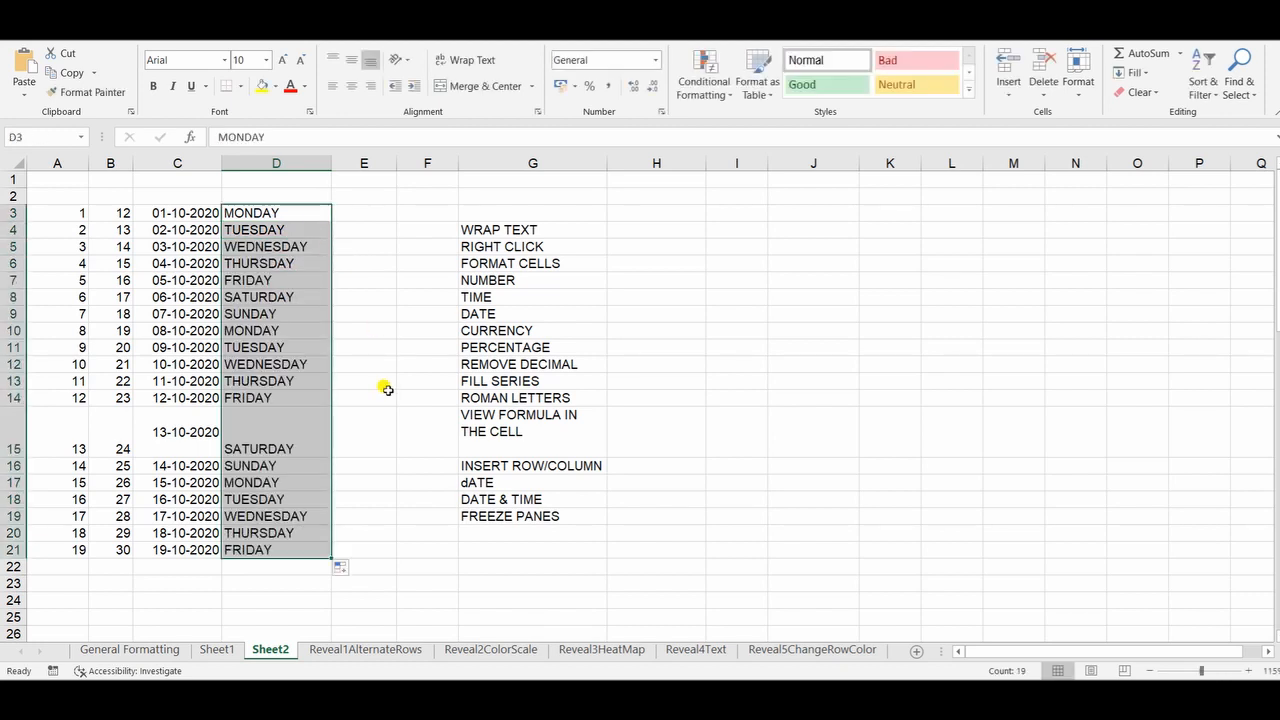
# Step: Insert a new column at column E, directly after the weekdays
pyautogui.click(376, 244)
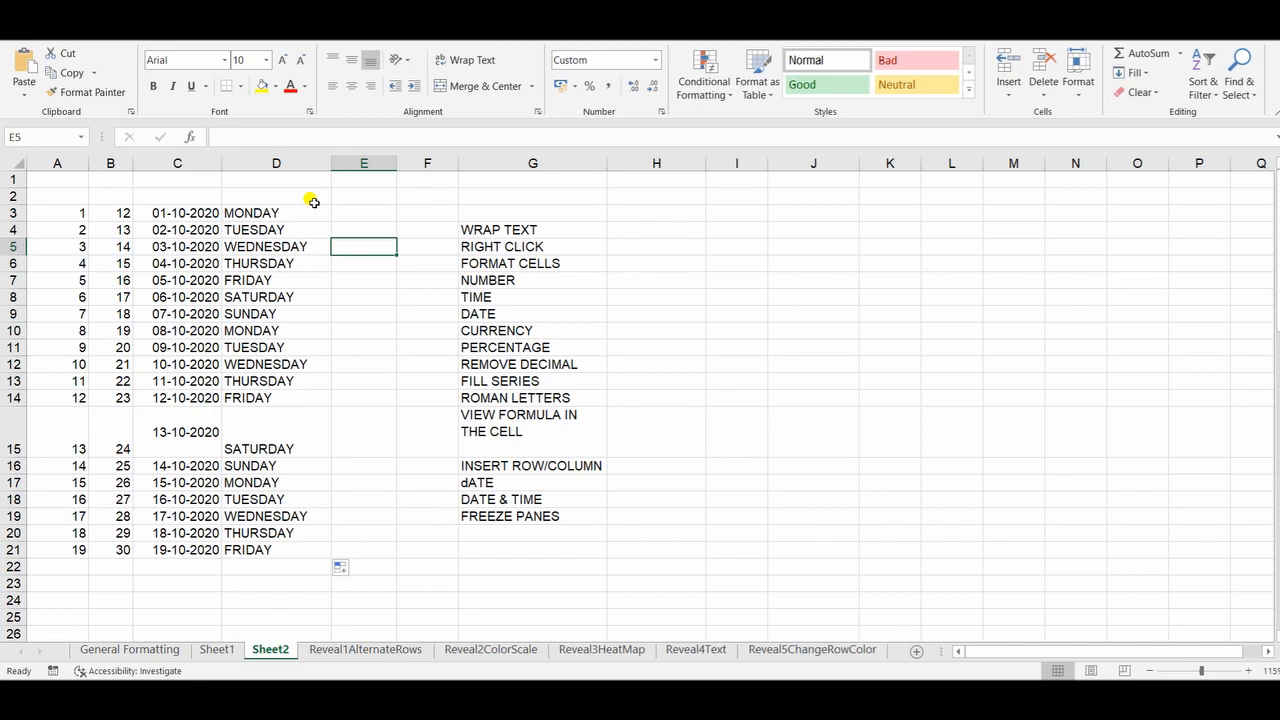
pyautogui.click(347, 210)
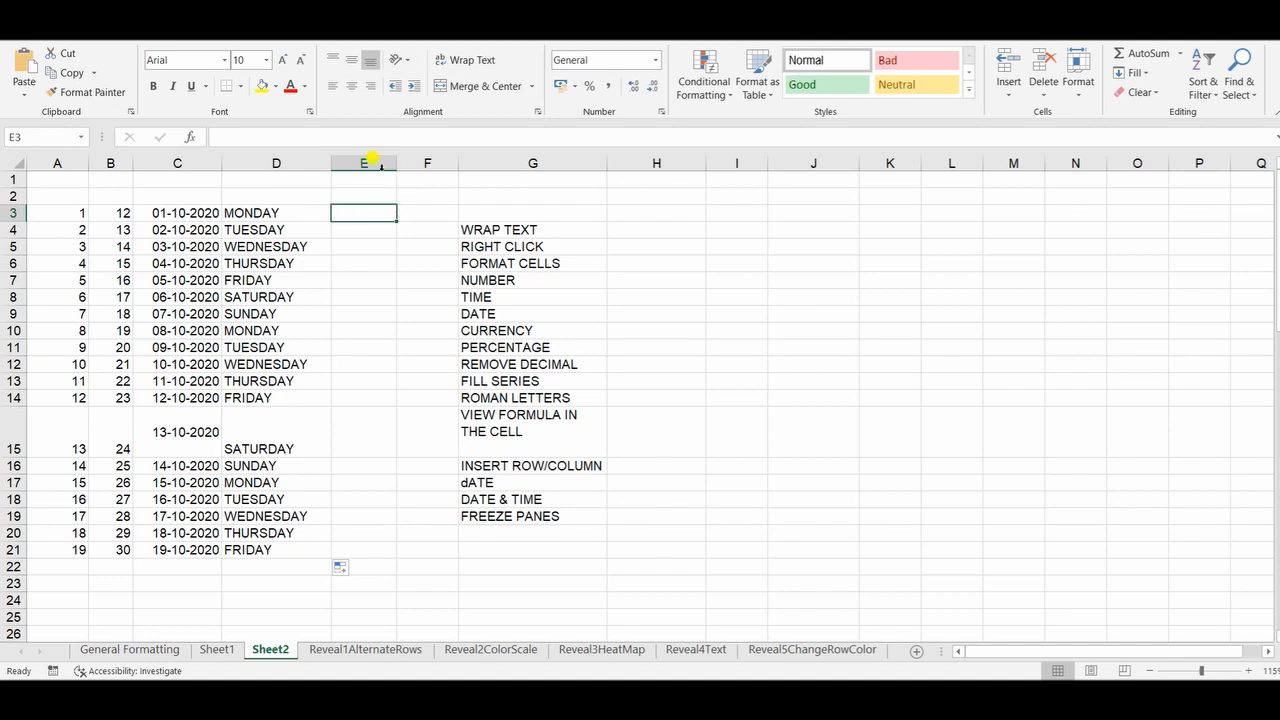
pyautogui.click(380, 165)
pyautogui.rightClick(378, 165)
pyautogui.click(414, 285)
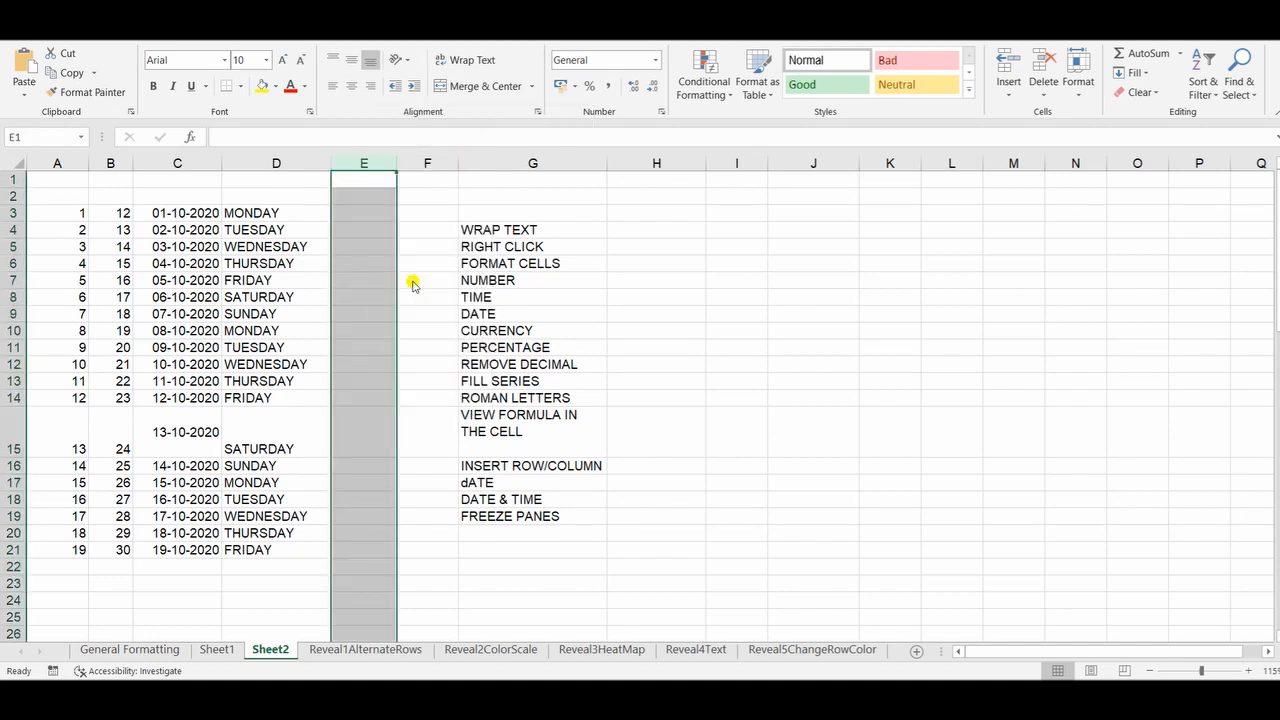
pyautogui.click(377, 197)
# Step: Enter the formula =ROW() in cell E3 and fill it down to E21
pyautogui.click(384, 212)
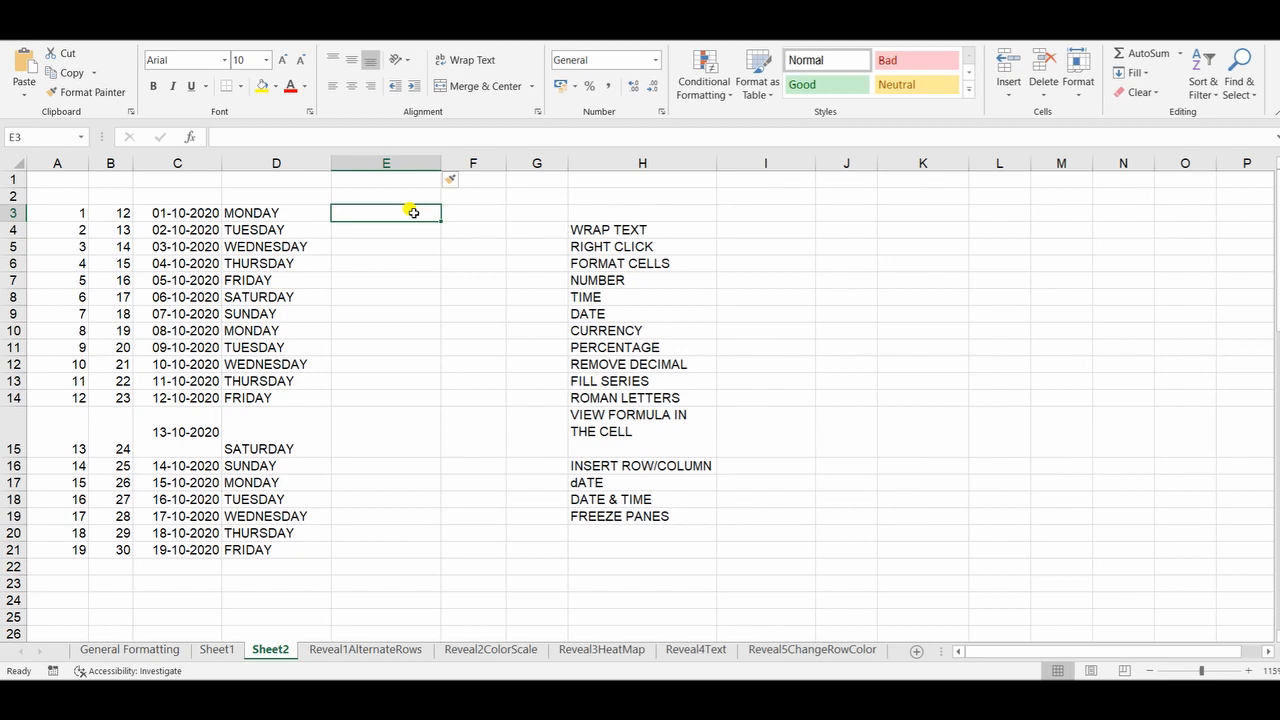
pyautogui.write('=RO')
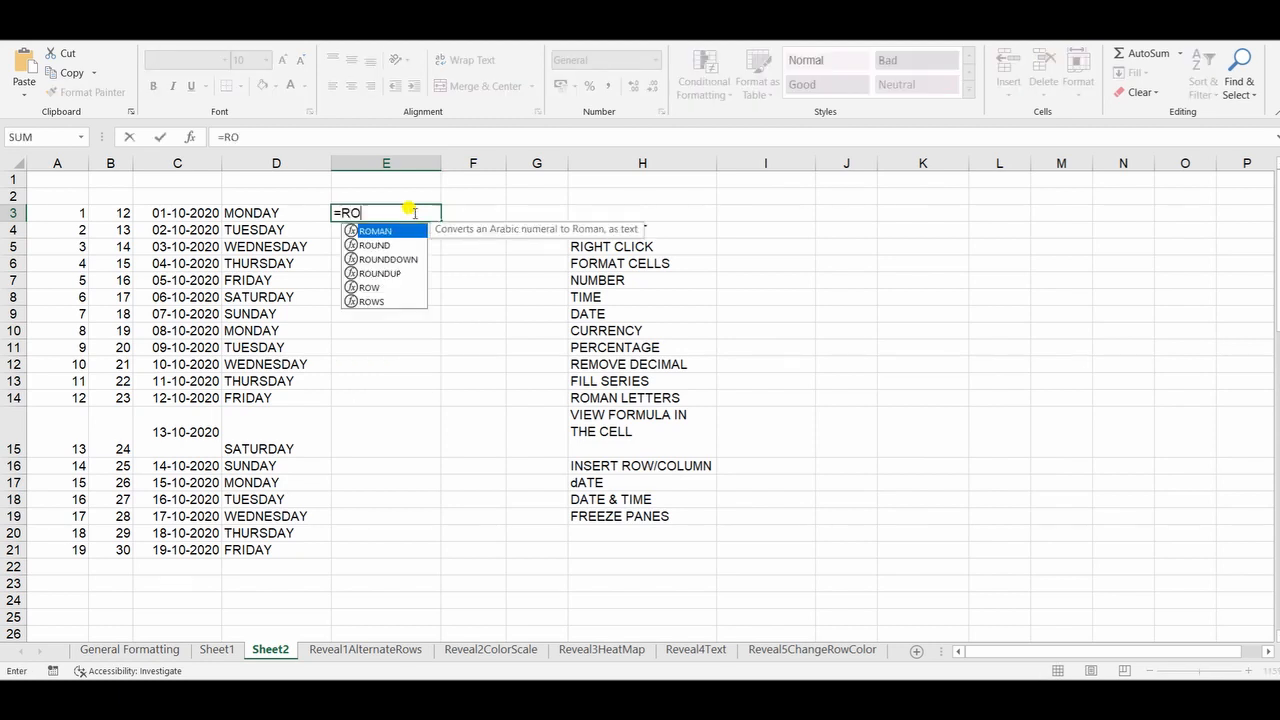
pyautogui.write('W()')
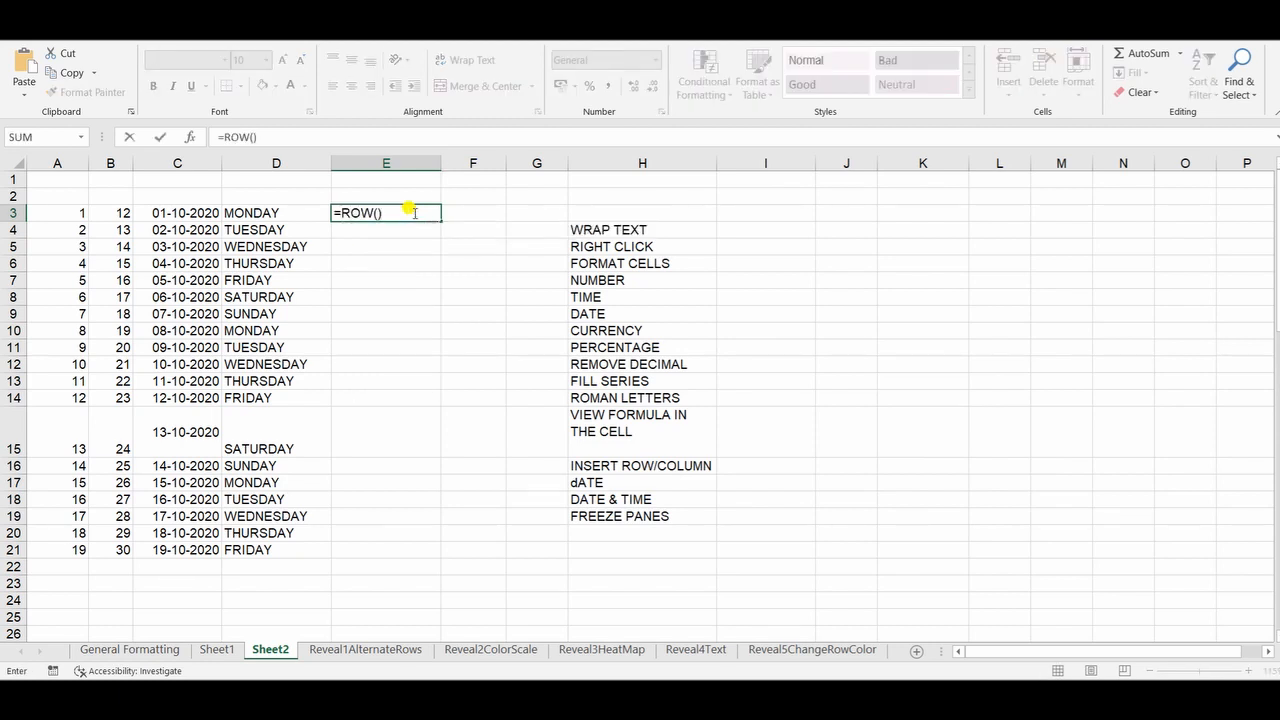
pyautogui.hotkey('ctrl', 'Return')
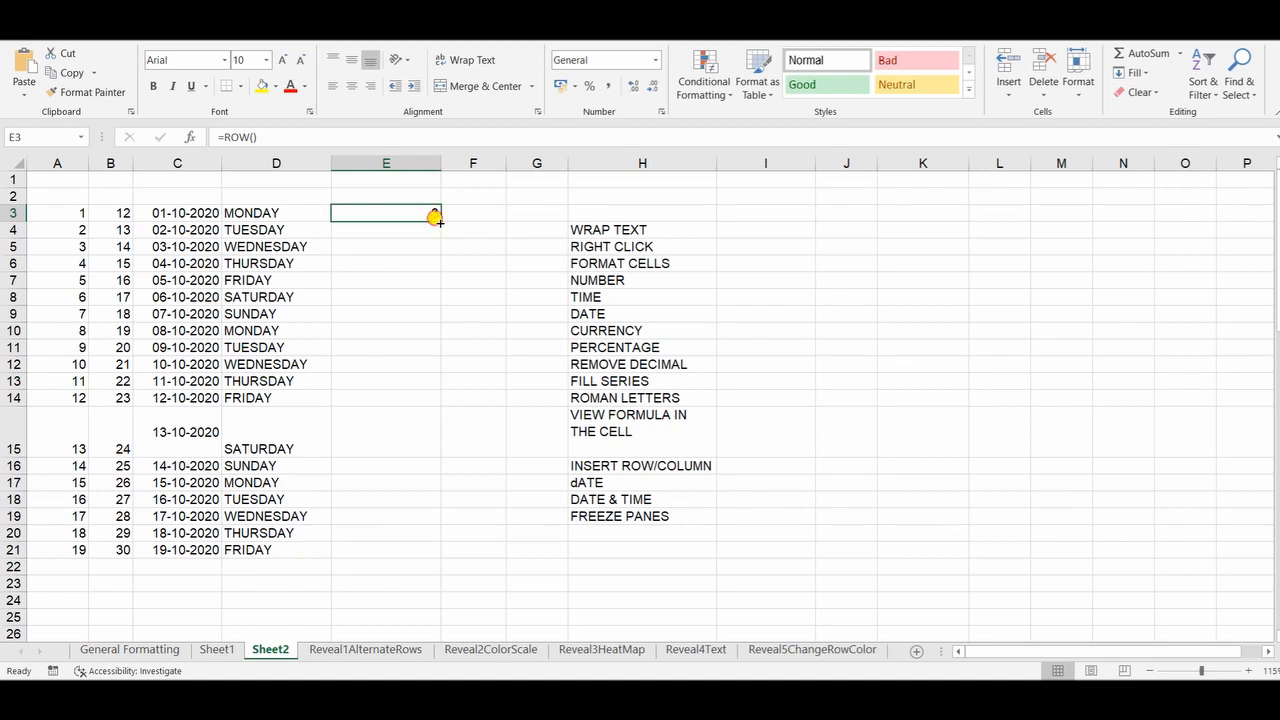
pyautogui.doubleClick(440, 220)
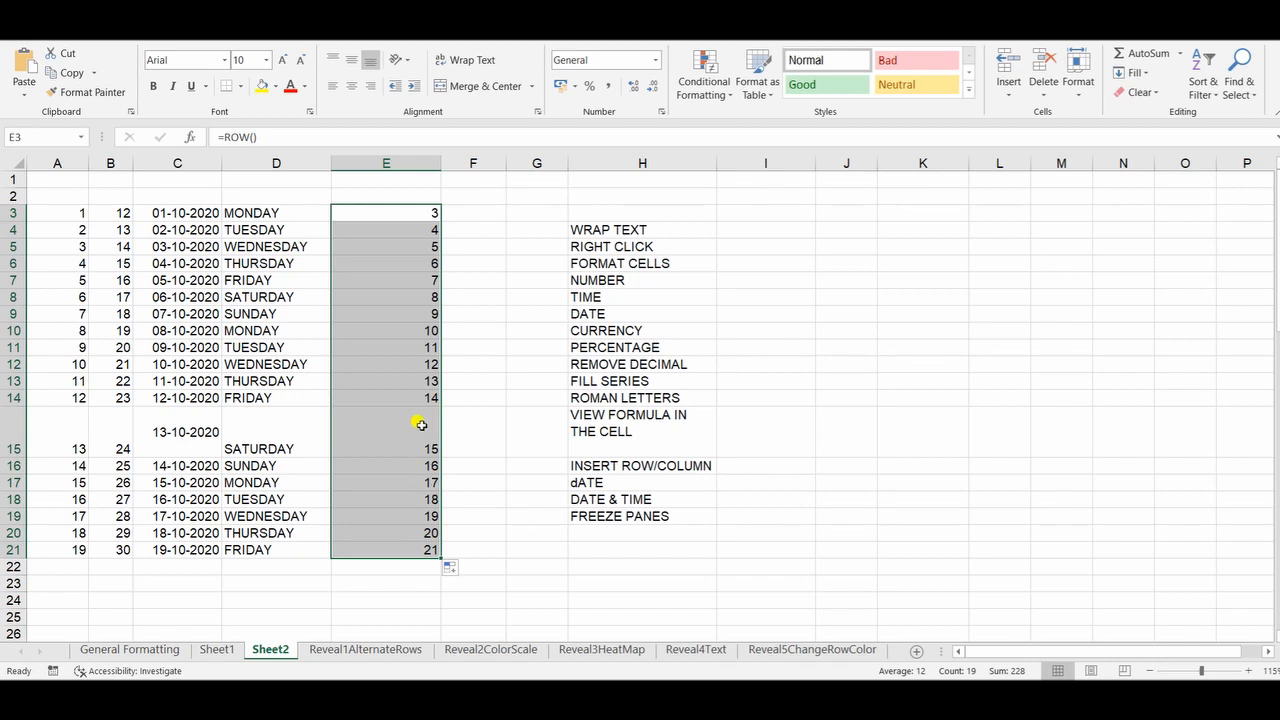
# Step: Try the formula =ROMAN(ROW()) in cell F3, fill it down to F21, and clear the filled range
pyautogui.click(490, 214)
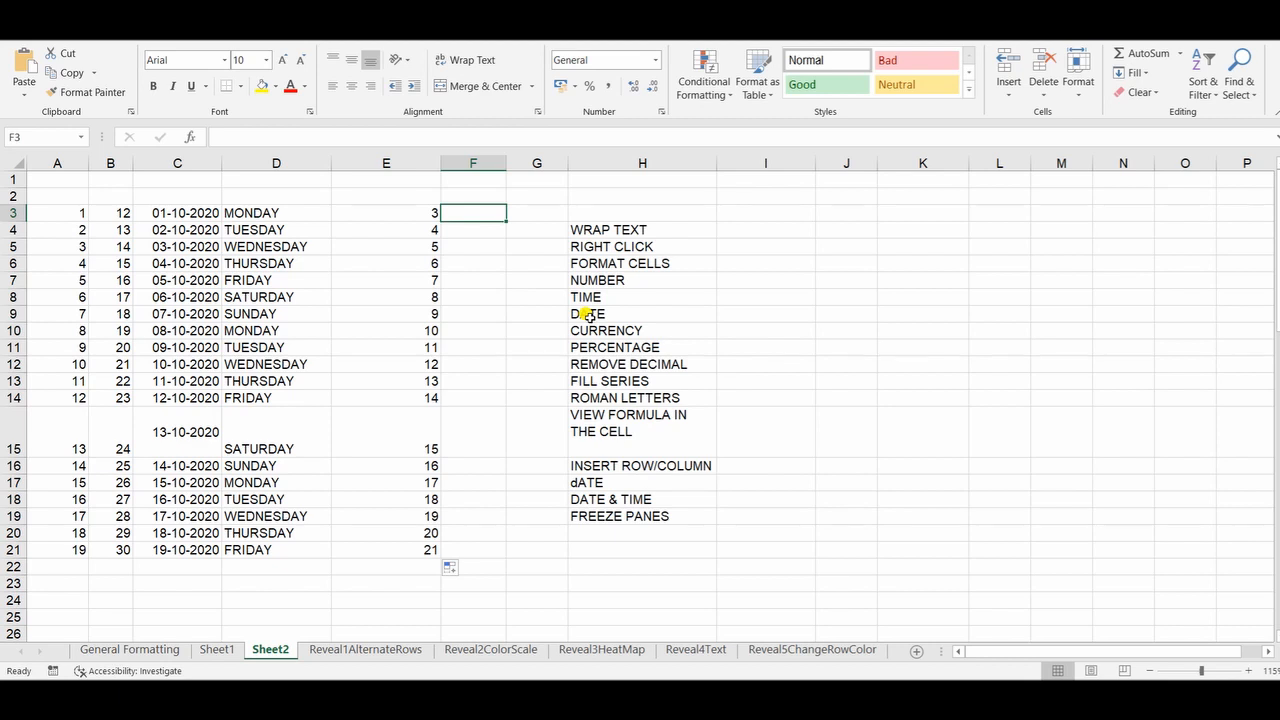
pyautogui.write('=ROMA')
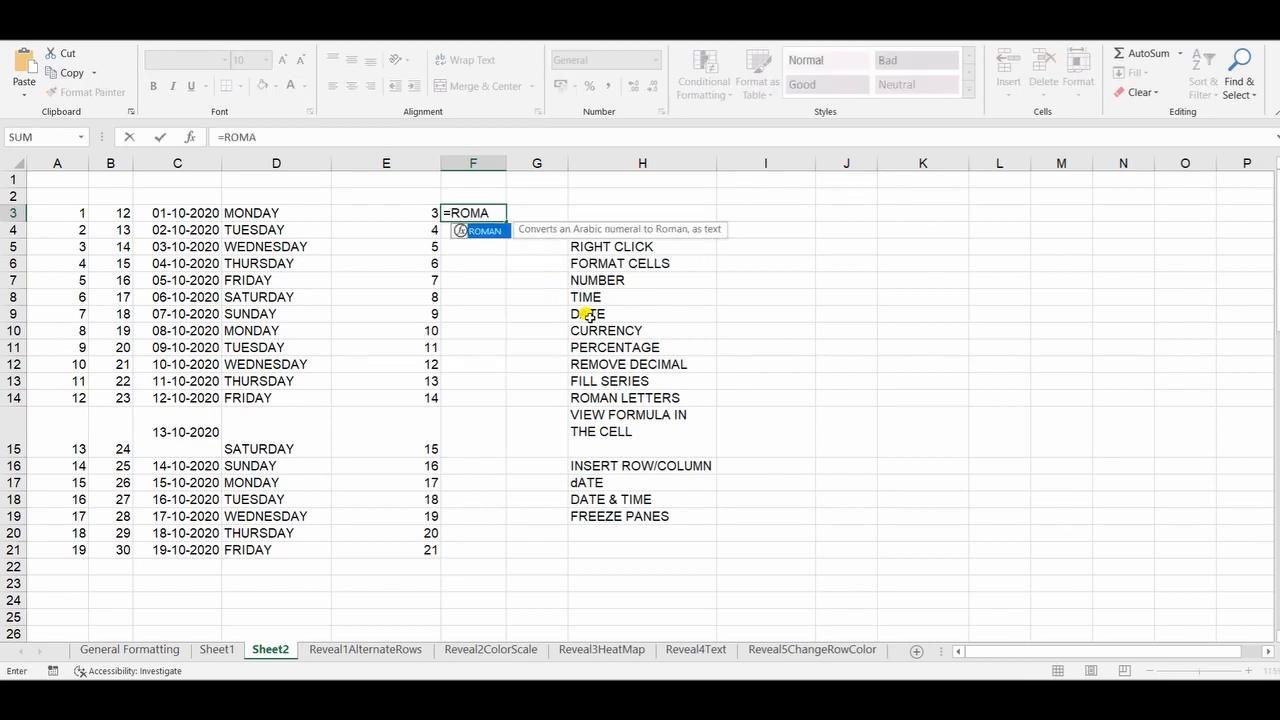
pyautogui.write('N(ROW')
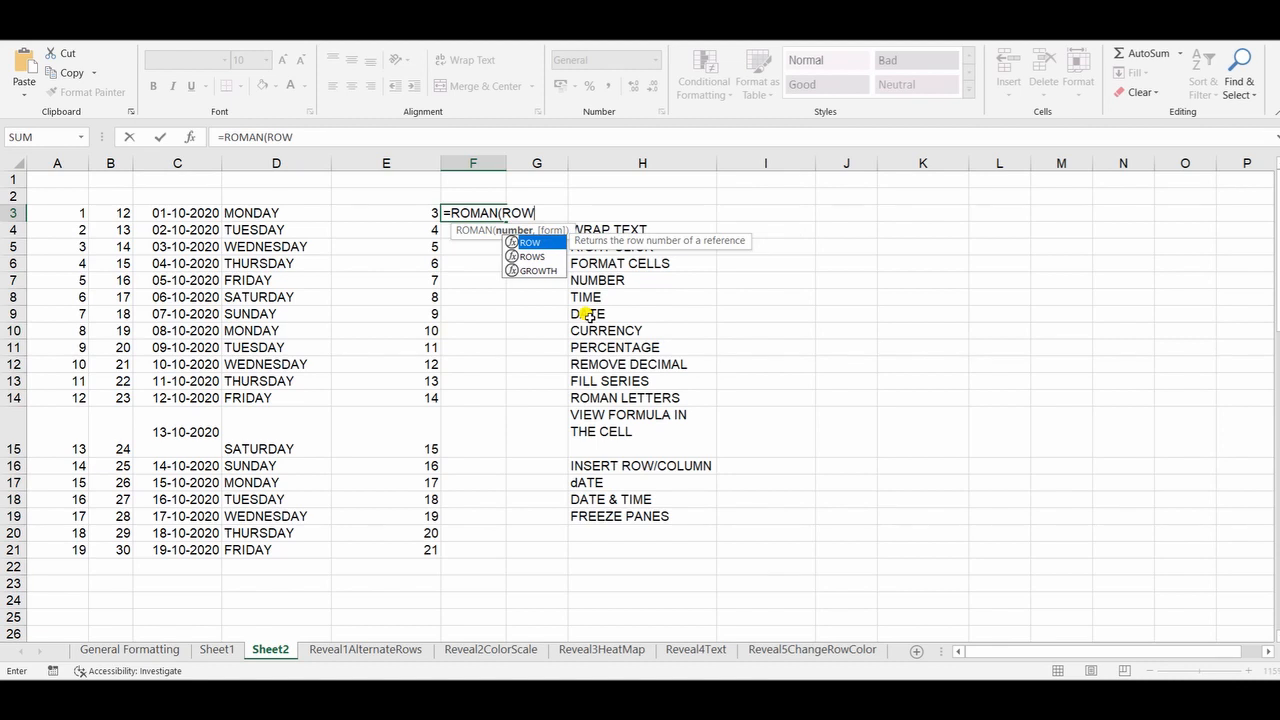
pyautogui.write('())')
pyautogui.press('Return')
pyautogui.click(481, 214)
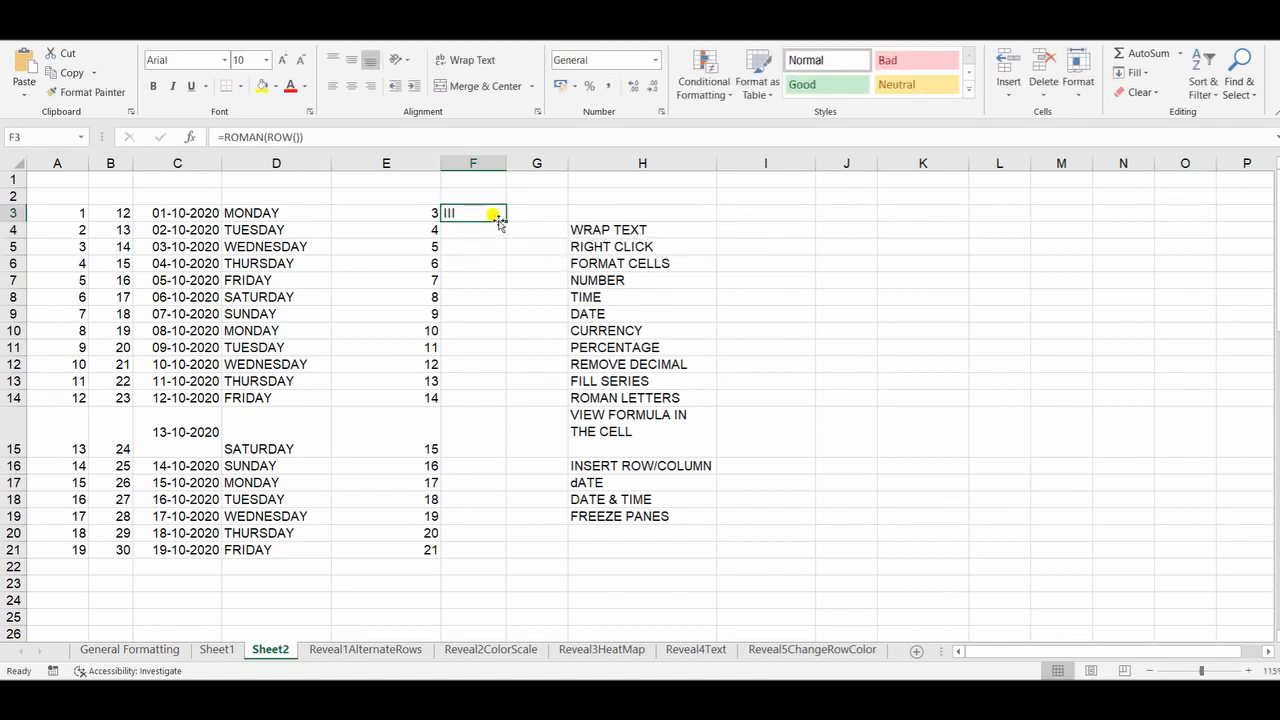
pyautogui.doubleClick(506, 221)
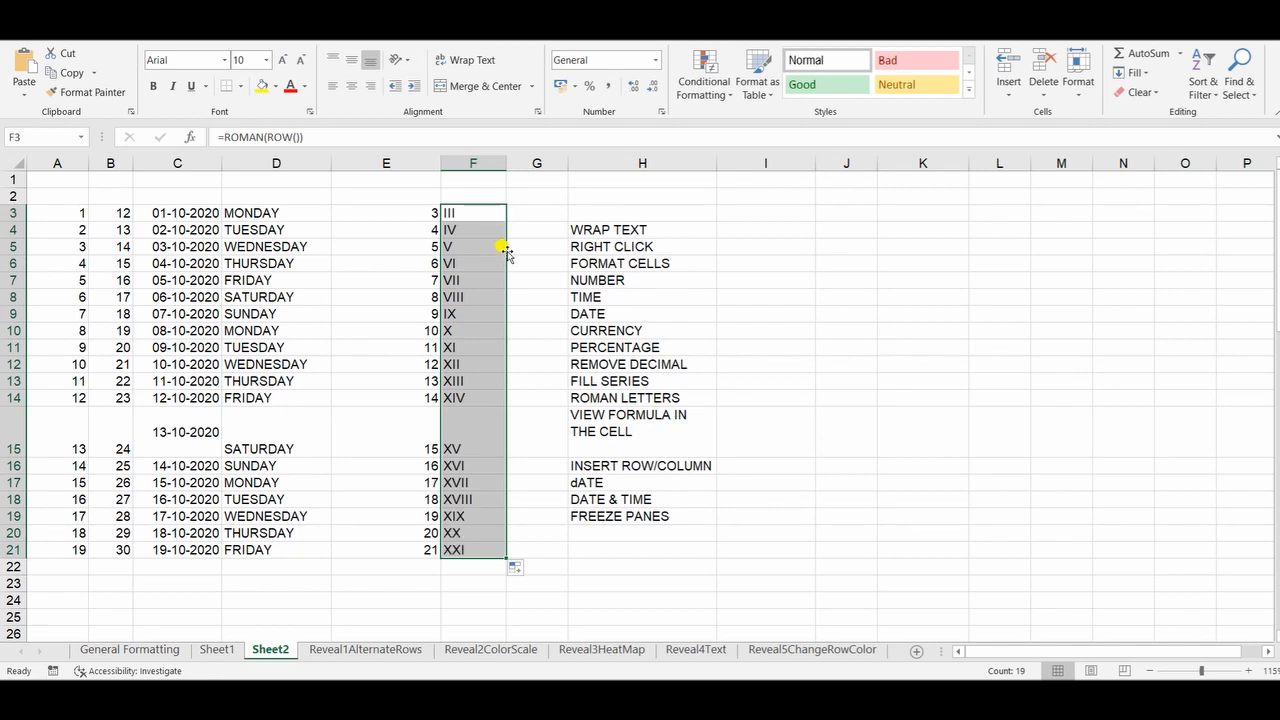
pyautogui.press('Delete')
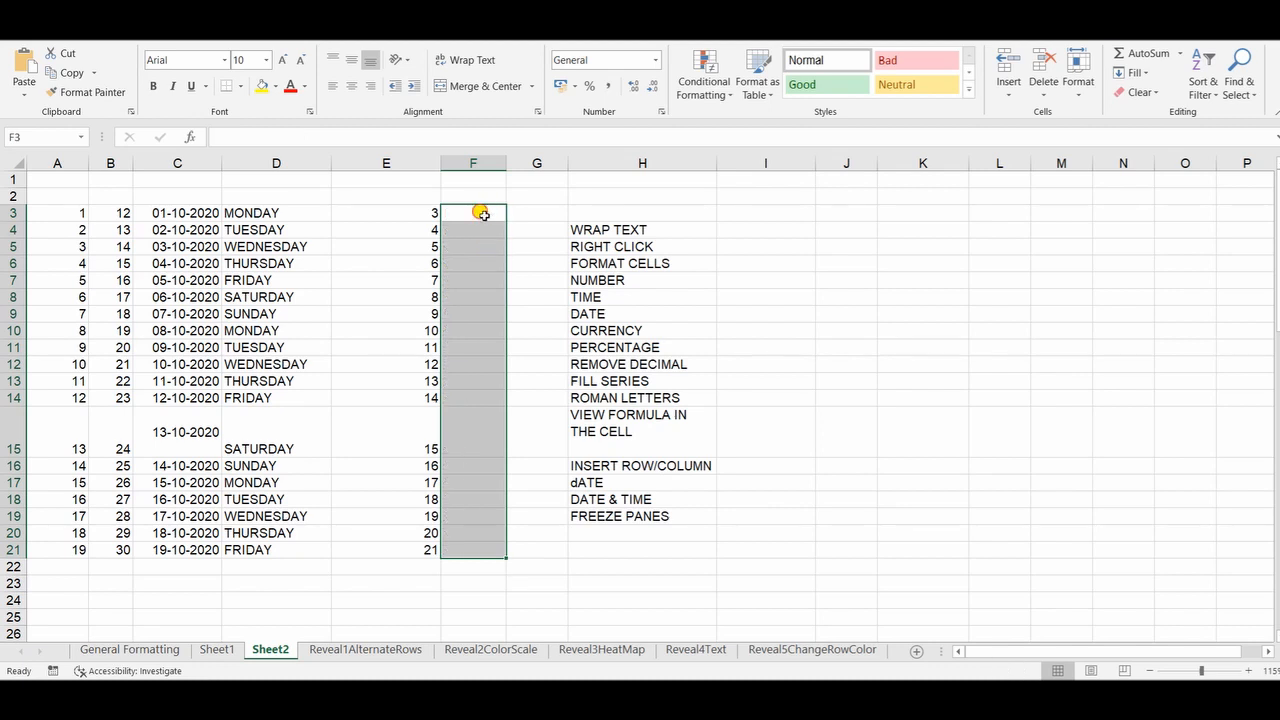
# Step: Enter the formula =ROMAN(ROW()) in cell F3 and fill it down to F21
pyautogui.click(481, 212)
pyautogui.write('=ROM')
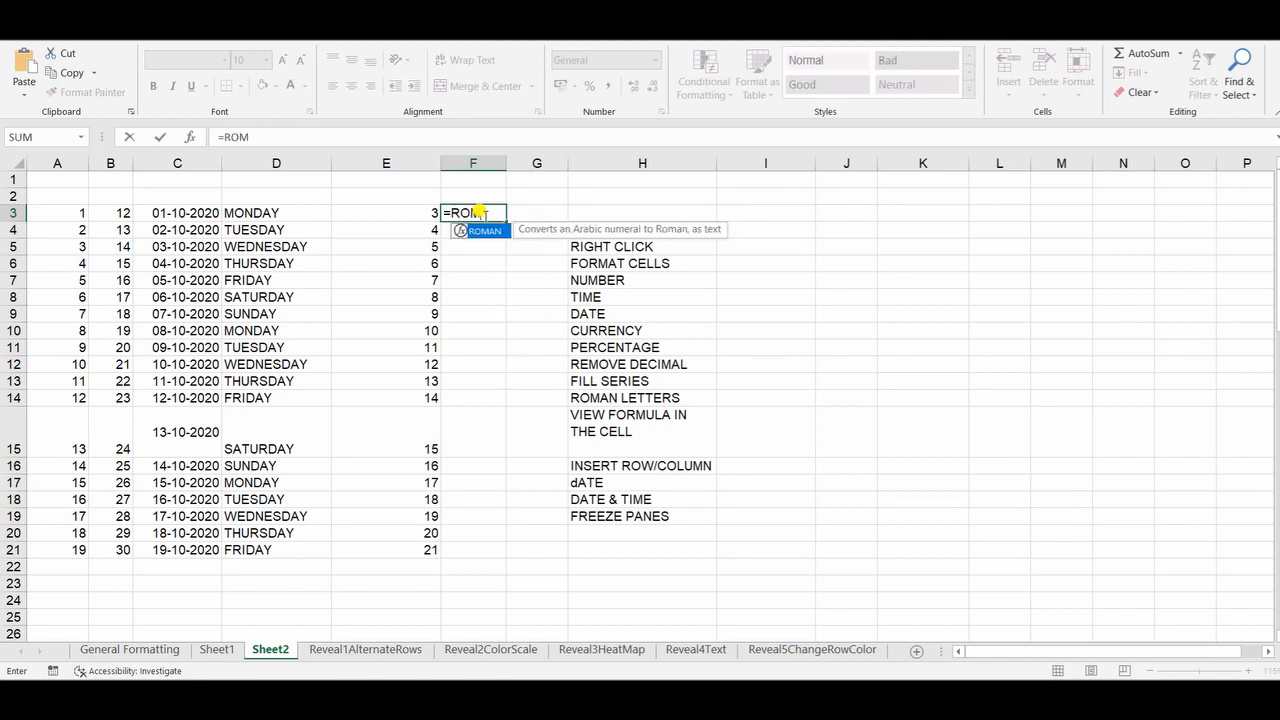
pyautogui.write('AN(ROW')
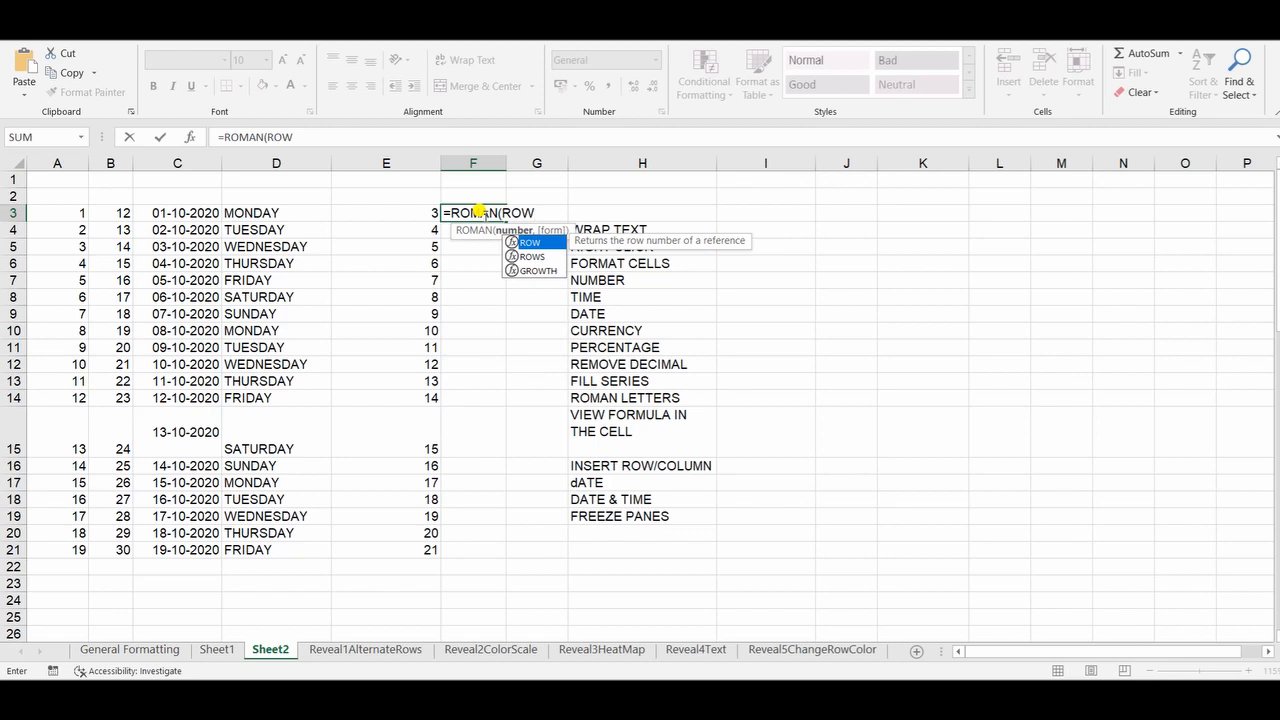
pyautogui.write('())')
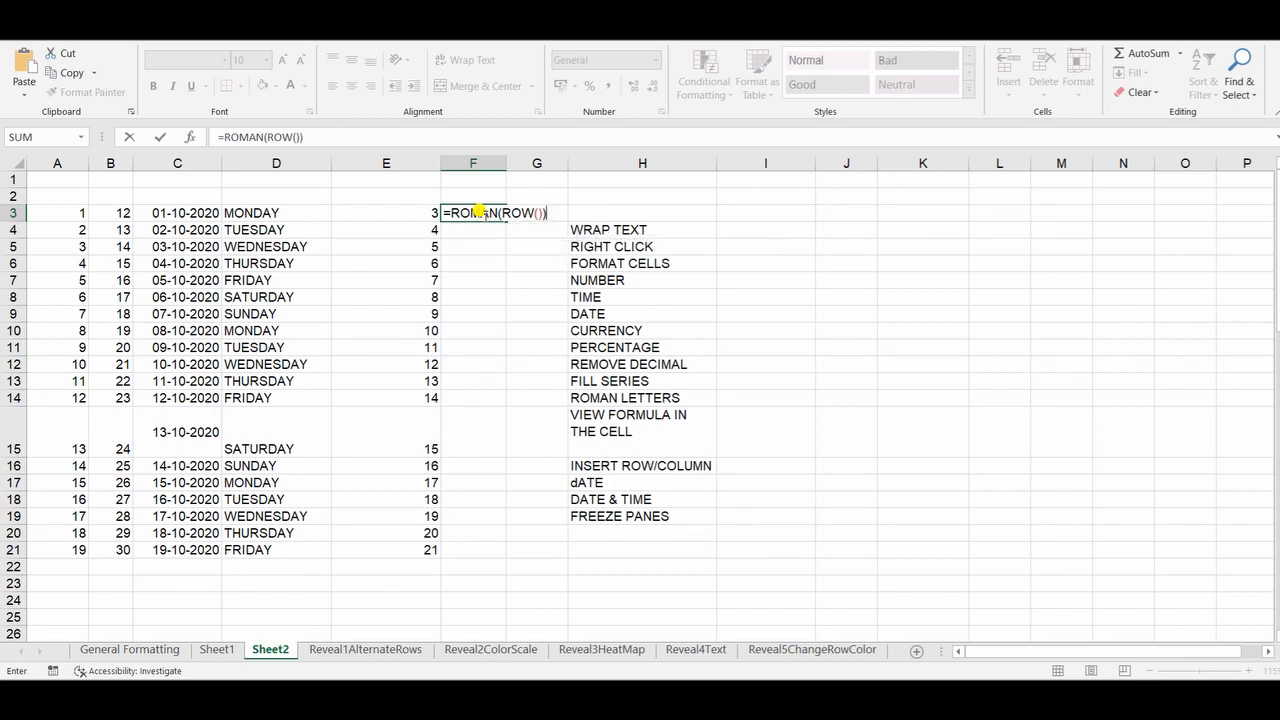
pyautogui.press('Return')
pyautogui.click(486, 212)
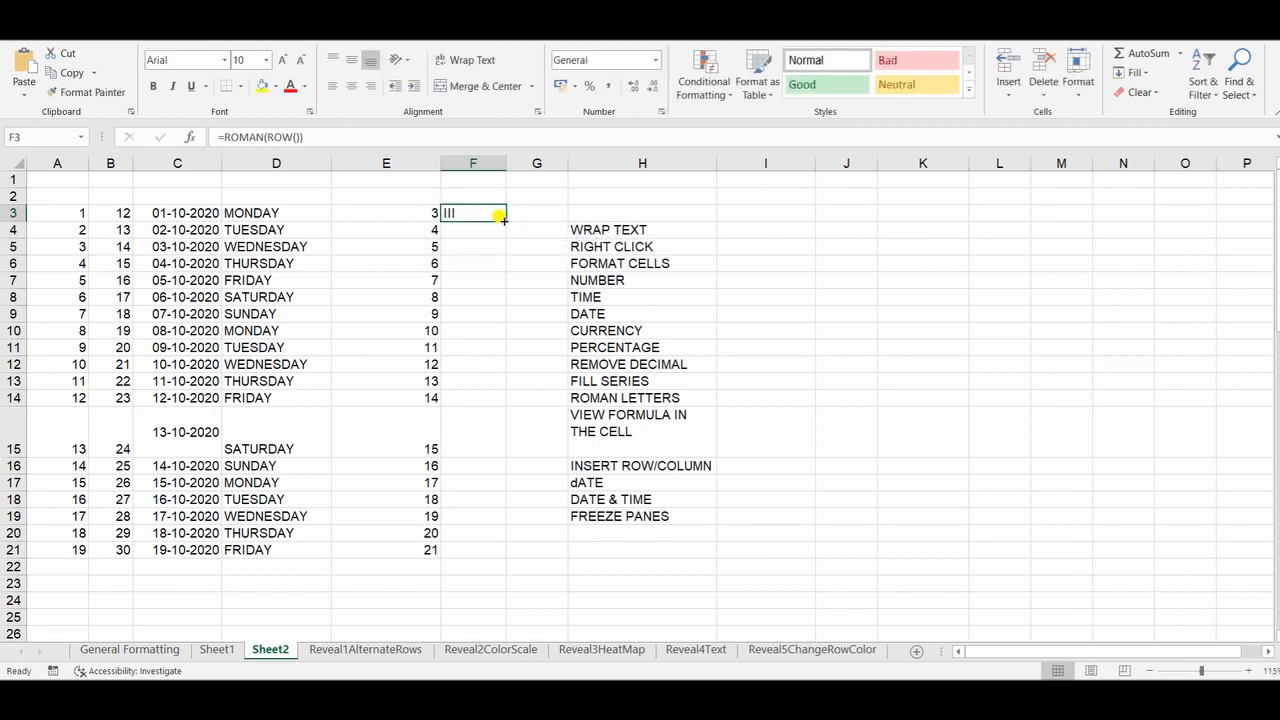
pyautogui.doubleClick(505, 220)
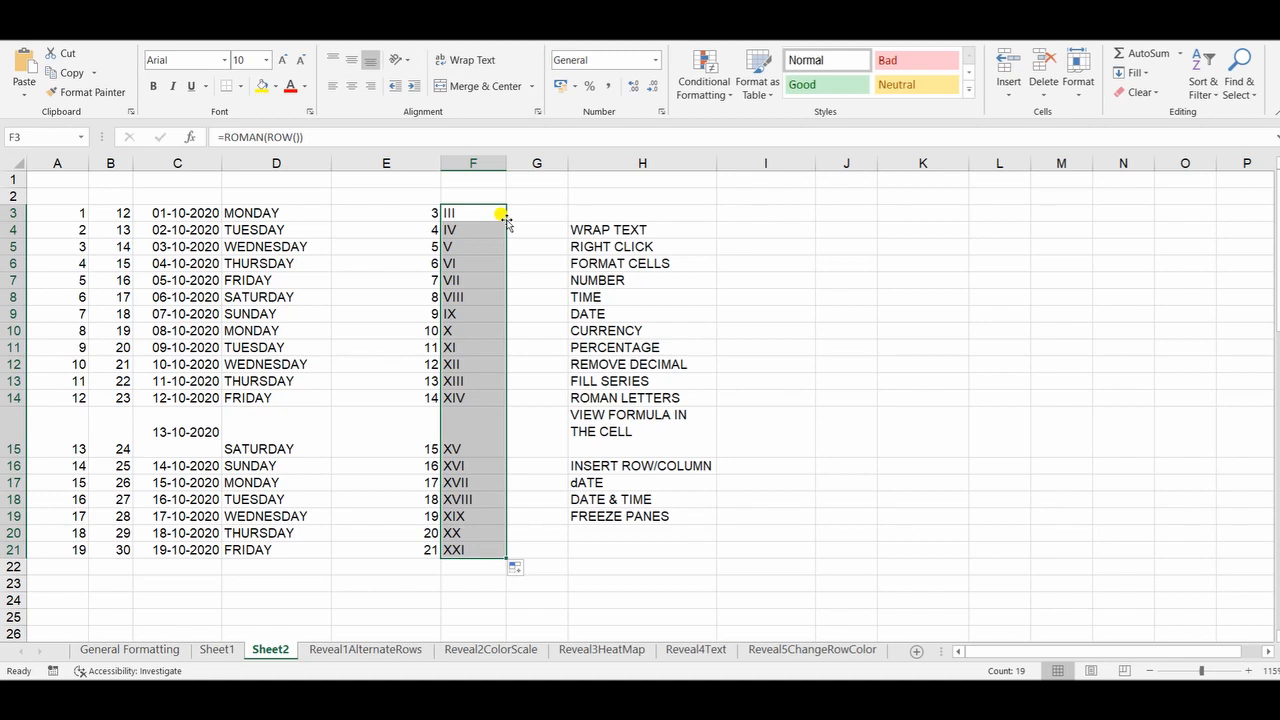
# Step: Enter a sample name longer than the column width in cell G3 and wrap its text within the cell
pyautogui.click(532, 247)
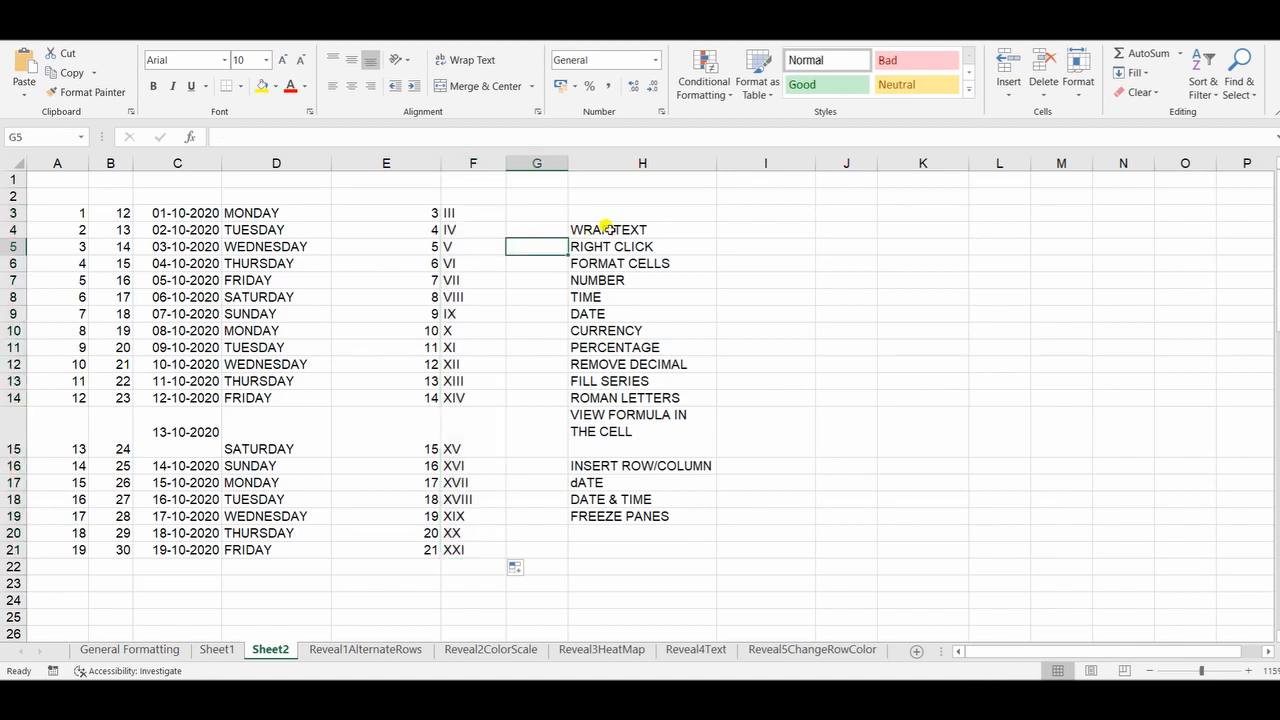
pyautogui.click(541, 212)
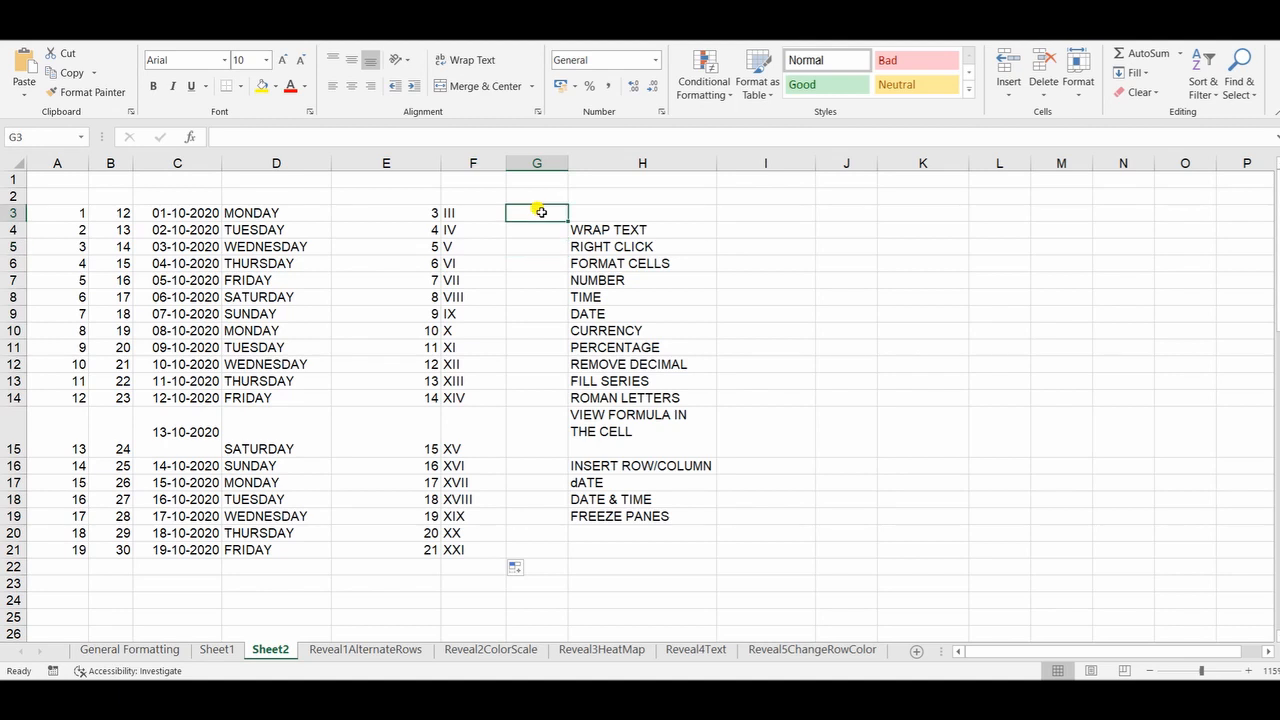
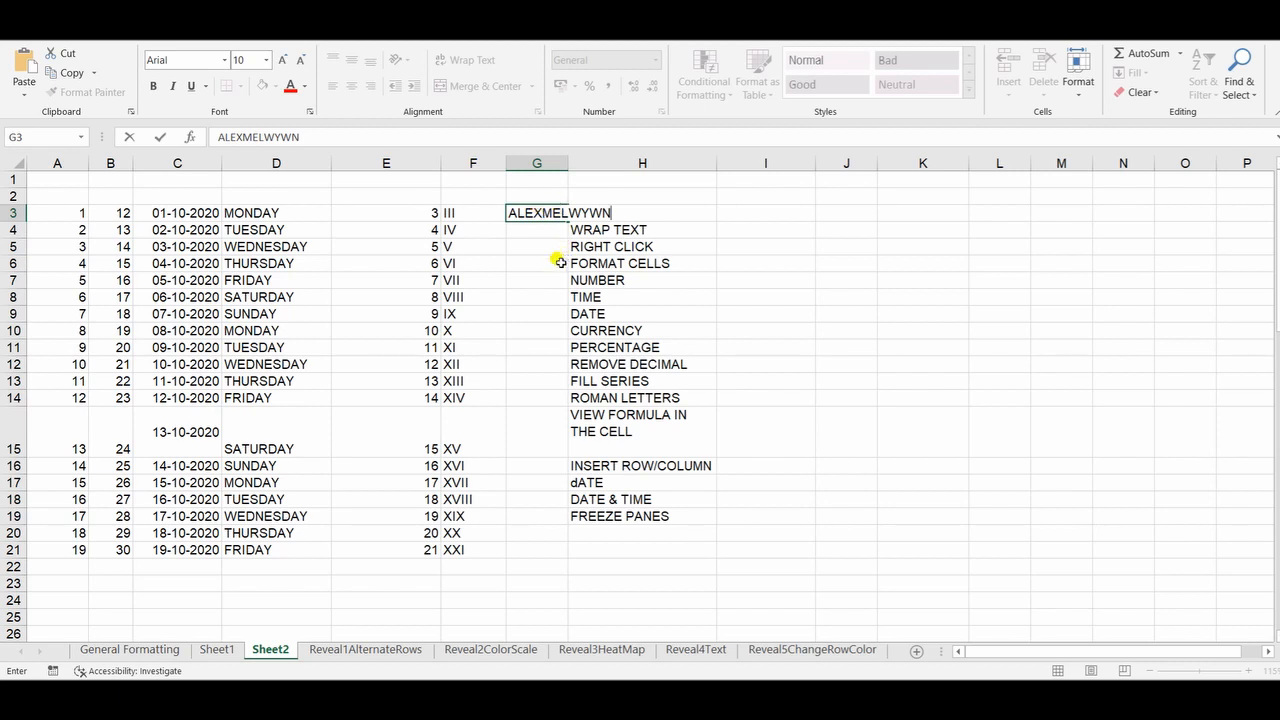
pyautogui.click(518, 276)
pyautogui.click(537, 209)
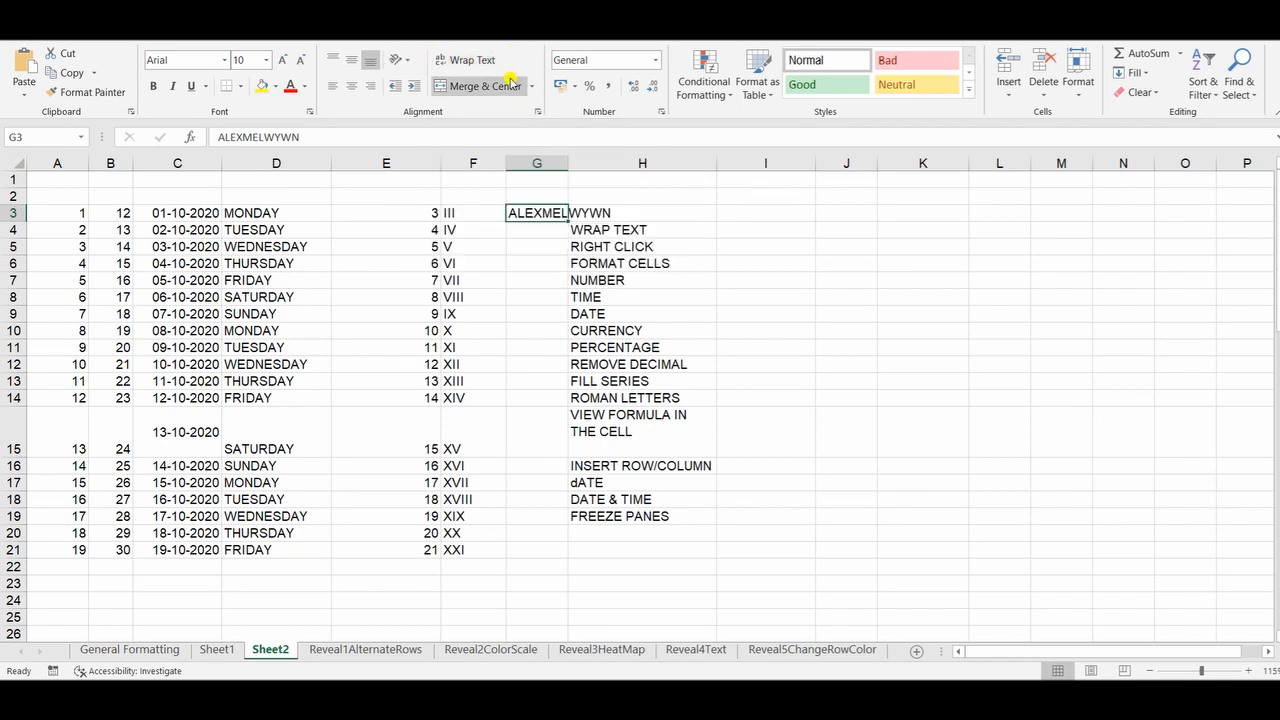
pyautogui.click(480, 62)
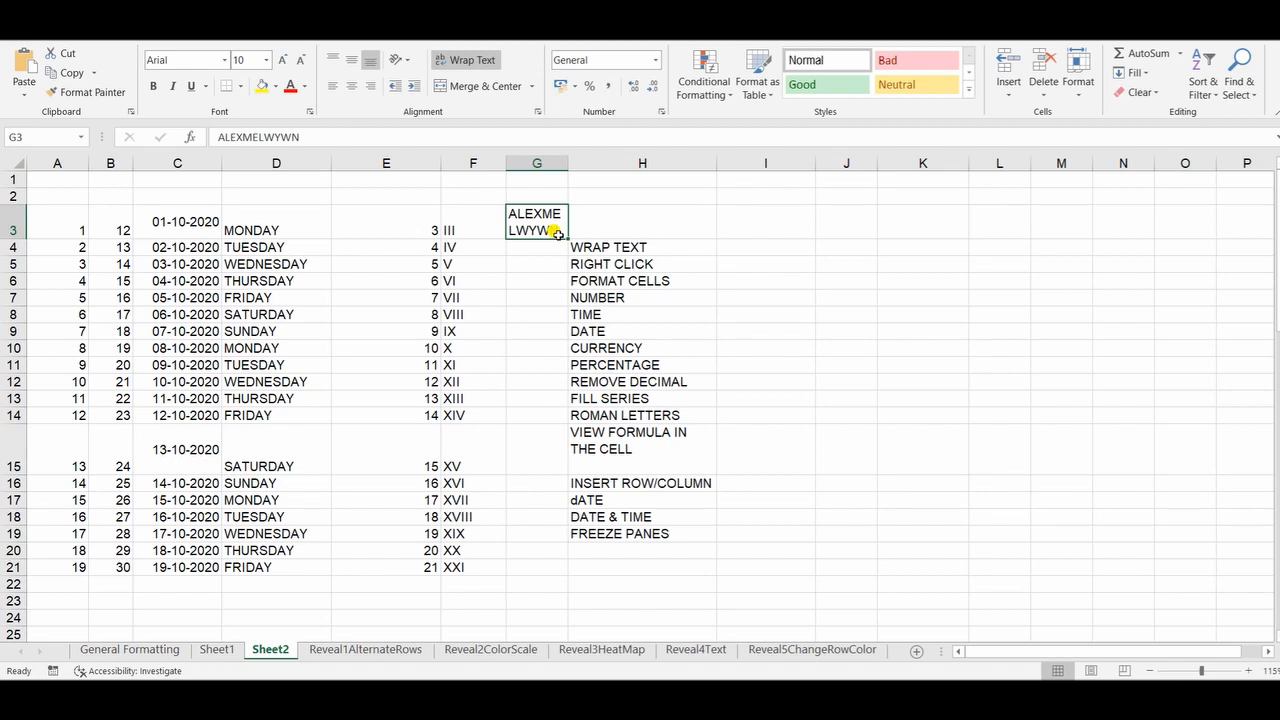
pyautogui.hotkey('ctrl', 'z')
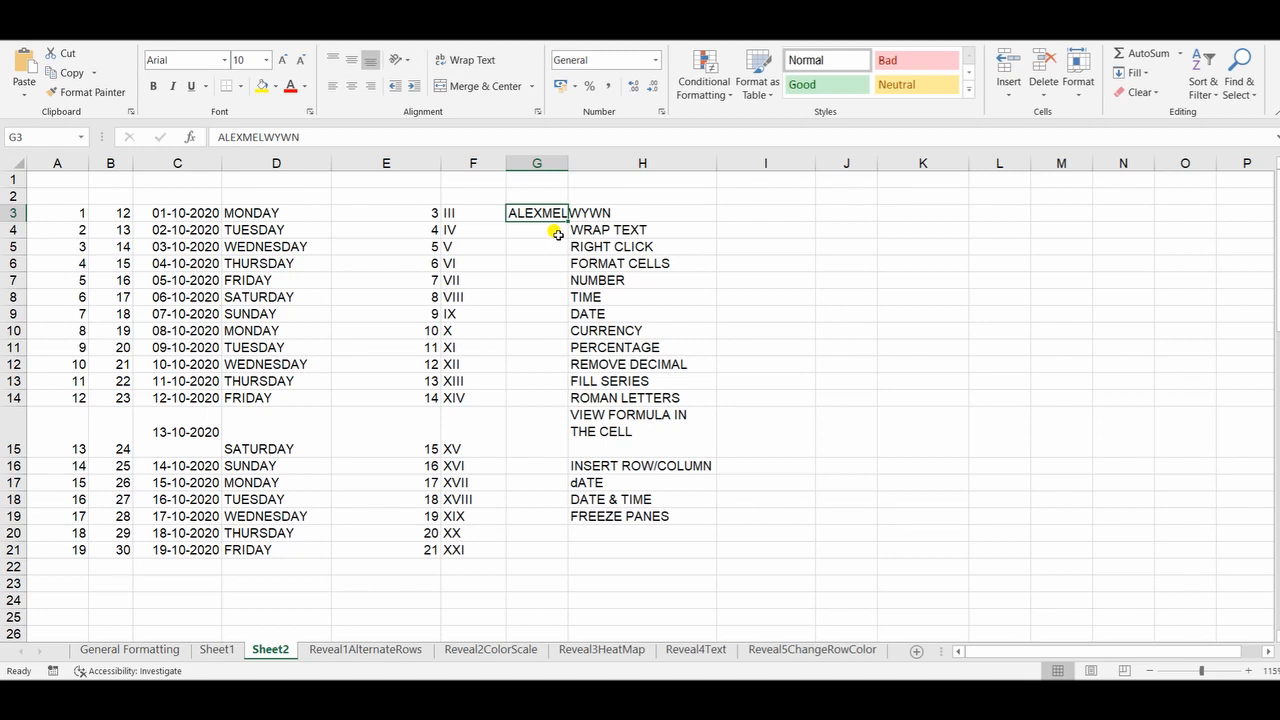
pyautogui.hotkey('ctrl', 'y')
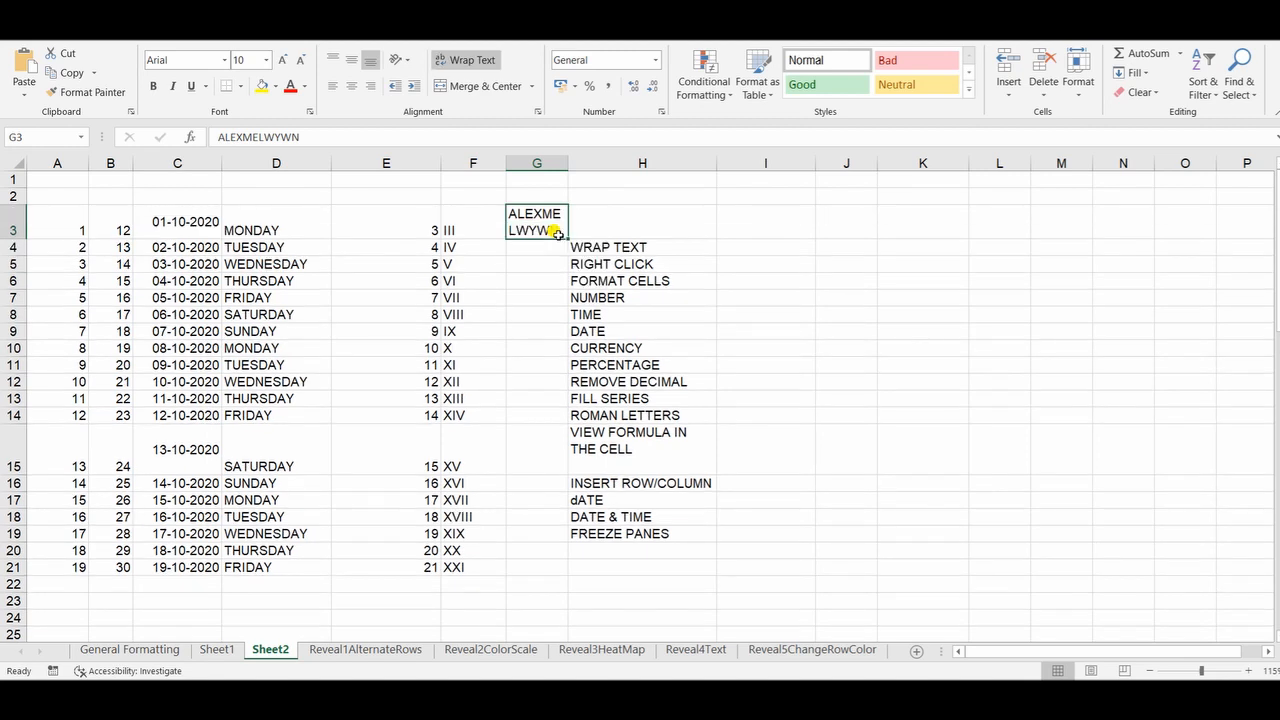
# Step: Enter the text ALT+ENTER in cell I4 beside WRAP TEXT, and widen column G slightly
pyautogui.click(743, 251)
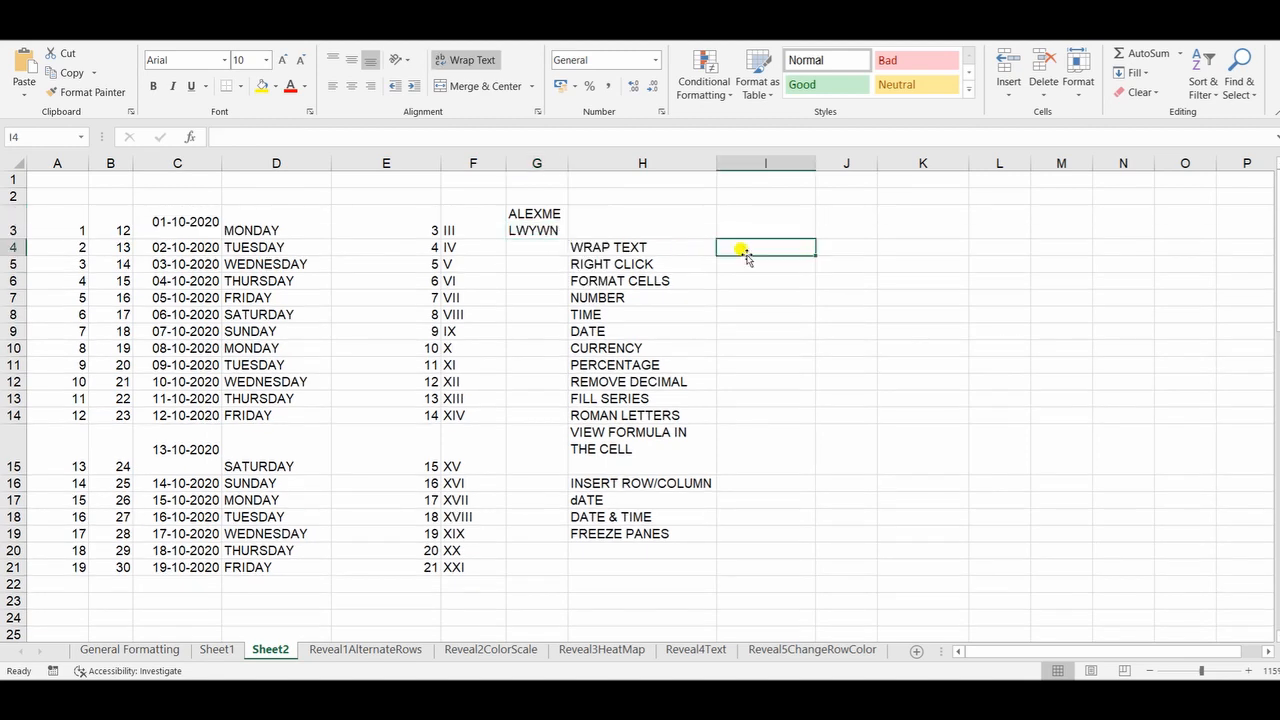
pyautogui.write('ALT+ENTER')
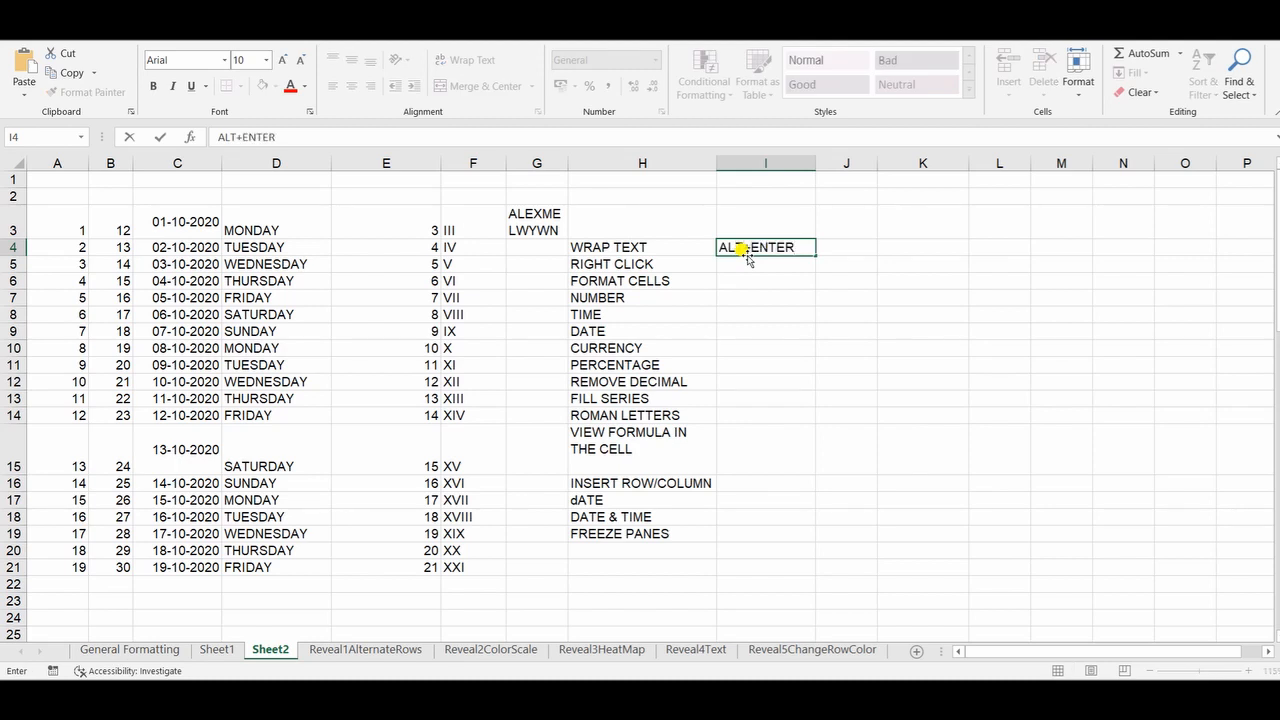
pyautogui.click(540, 312)
pyautogui.moveTo(567, 163); pyautogui.dragTo(588, 162)
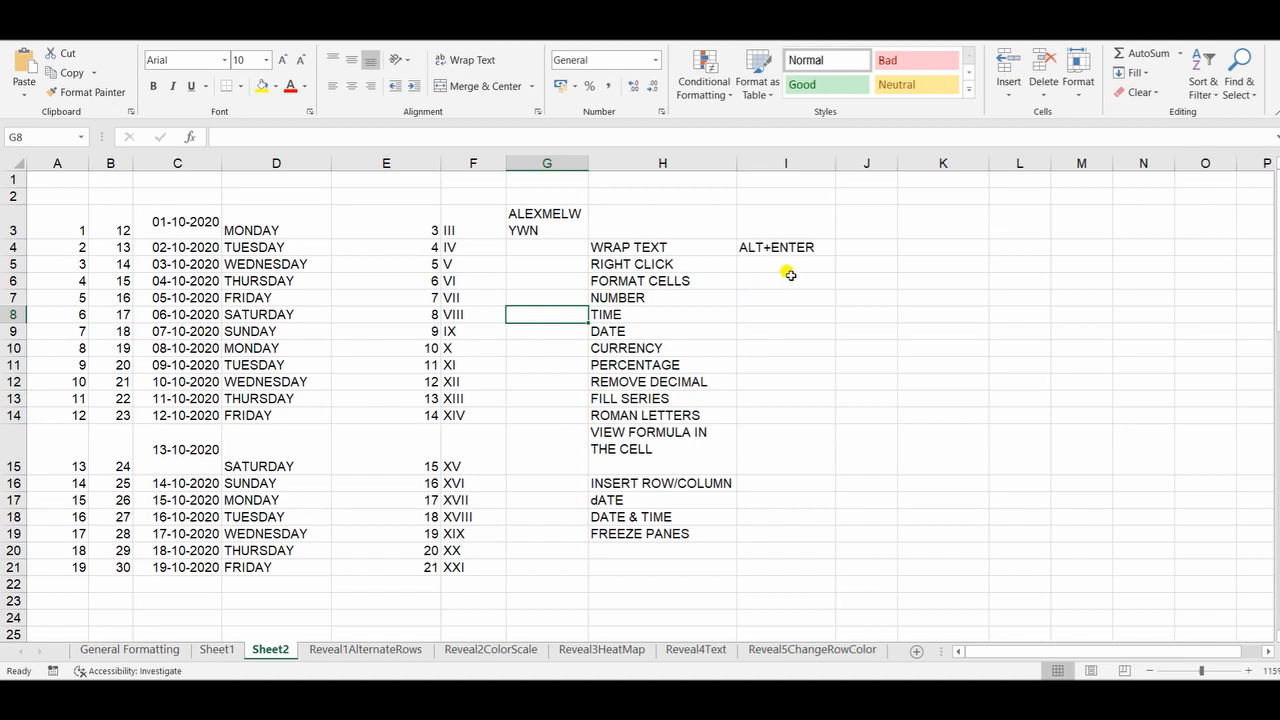
# Step: Enter SHIFT+F10 in cell I5 beside RIGHT CLICK and CTRL+1 in cell I6 beside FORMAT CELLS
pyautogui.click(818, 260)
pyautogui.write('S')
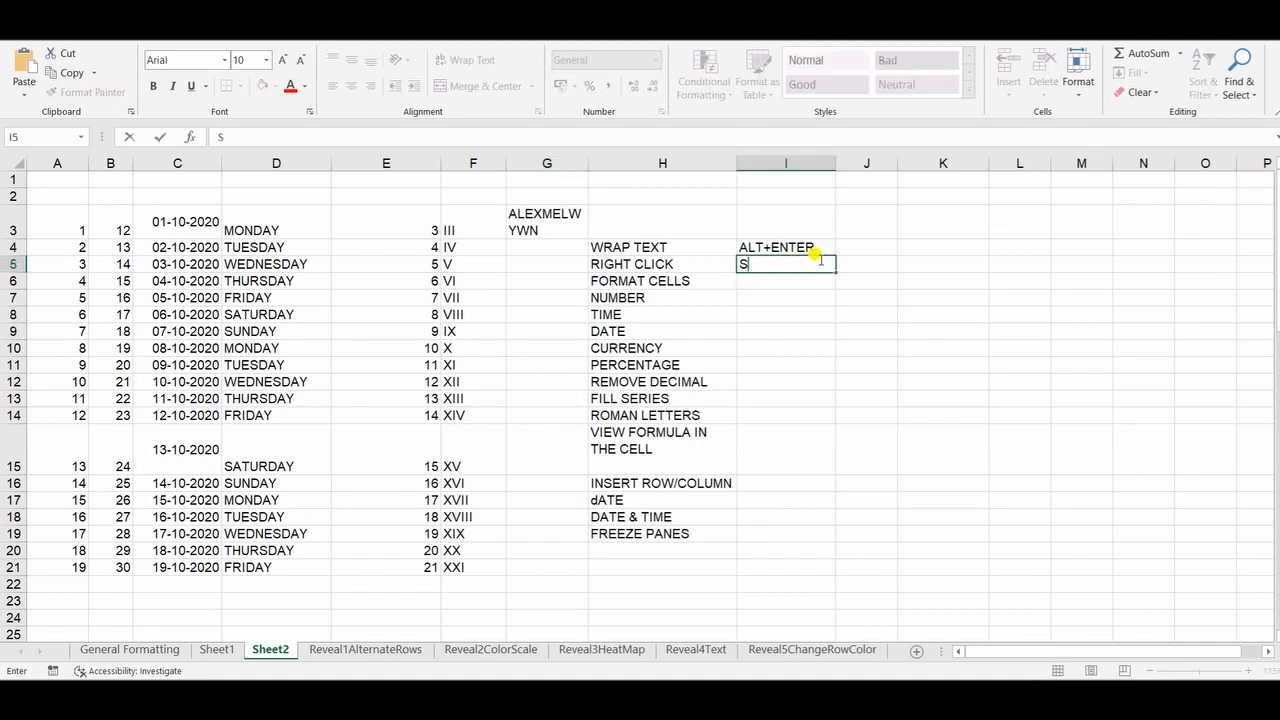
pyautogui.write('HIFT+F10')
pyautogui.press('Return')
pyautogui.write('CTLR')
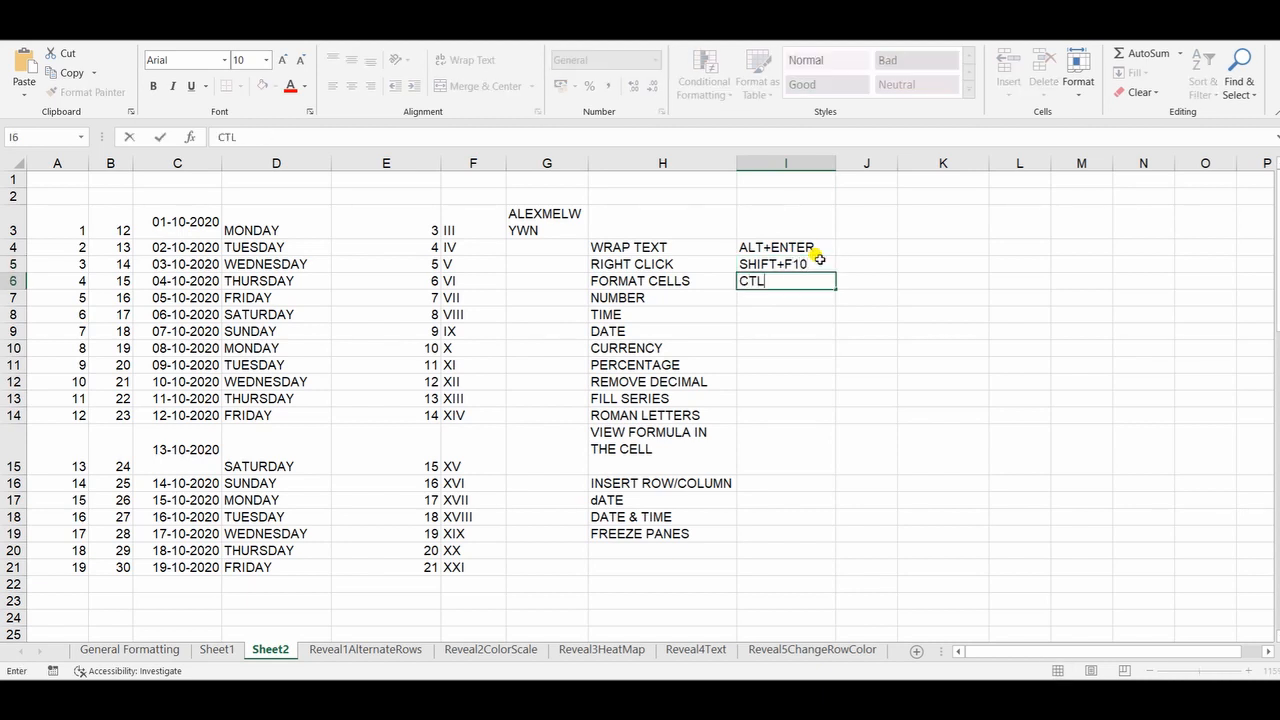
pyautogui.press('BackSpace')
pyautogui.press('BackSpace')
pyautogui.write('RL+1')
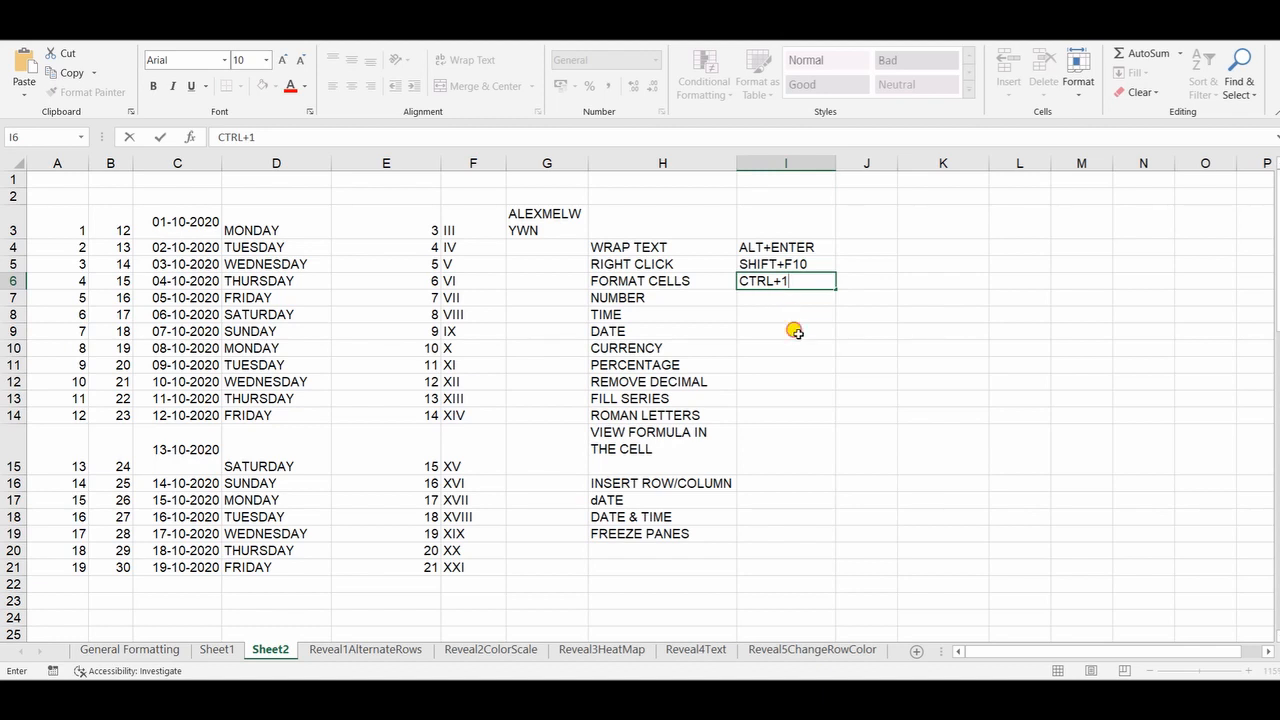
pyautogui.click(797, 333)
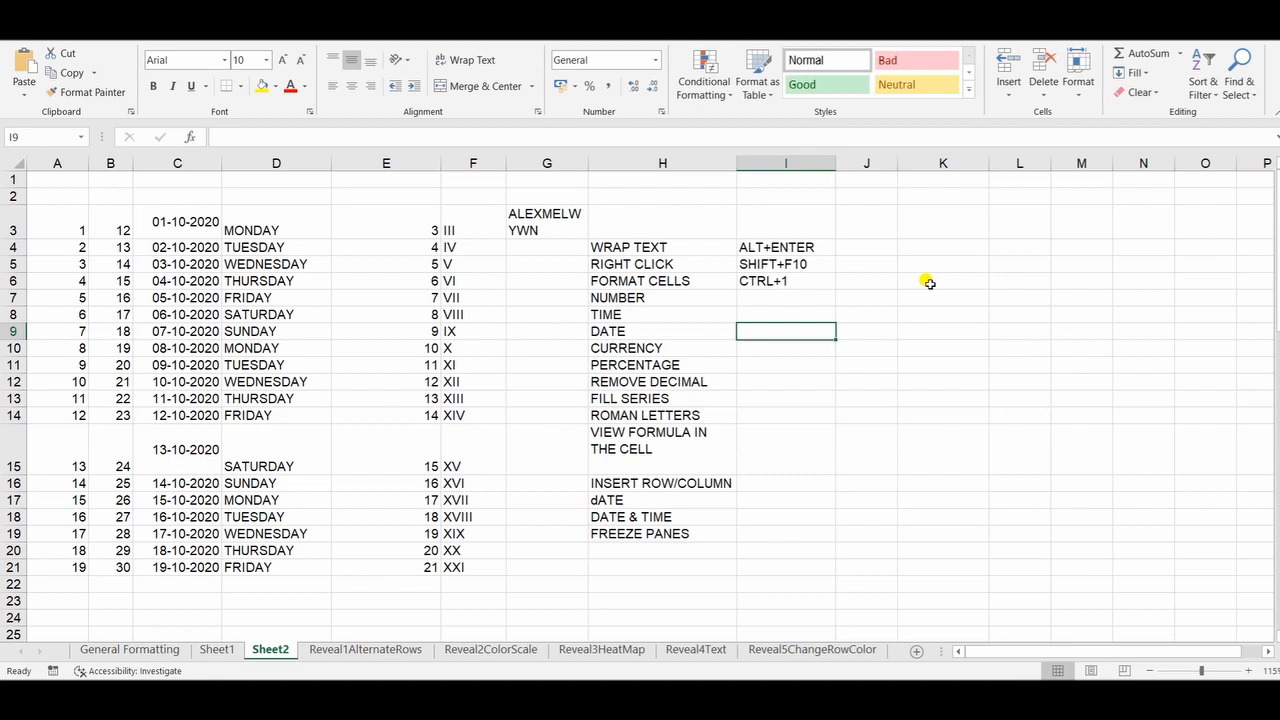
# Step: Enter the sample values 1, 2 and the date 1/10/1989 in cells K4, K5 and K6
pyautogui.click(934, 241)
pyautogui.write('1')
pyautogui.press('Return')
pyautogui.press('Up')
pyautogui.press('Down')
pyautogui.write('2')
pyautogui.press('Return')
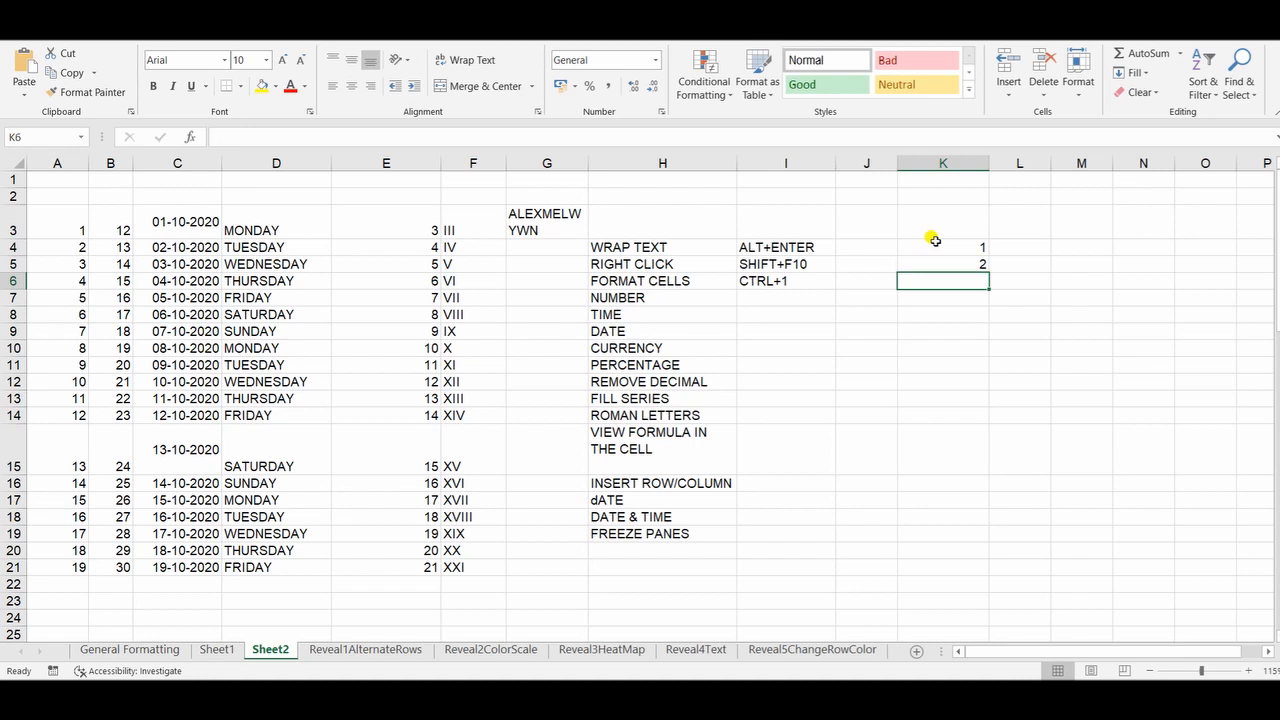
pyautogui.write('1/')
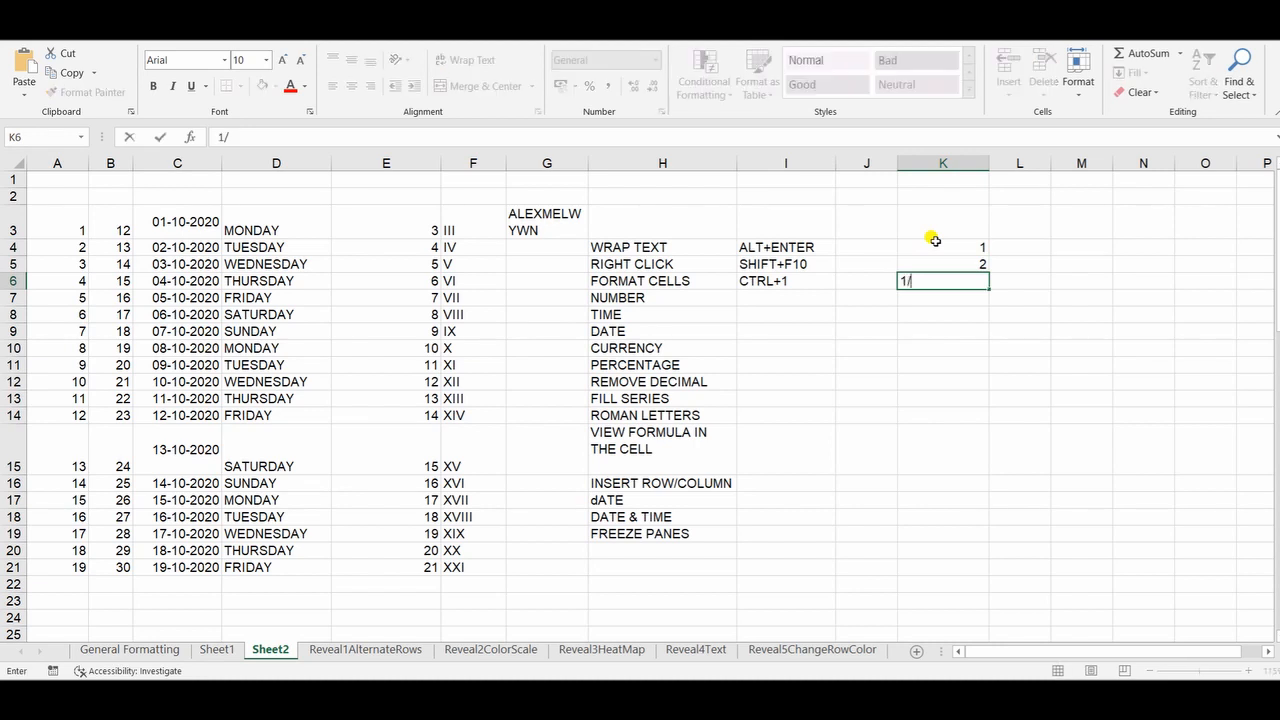
pyautogui.write('10/1989')
pyautogui.press('Return')
pyautogui.press('Up')
pyautogui.press('Down')
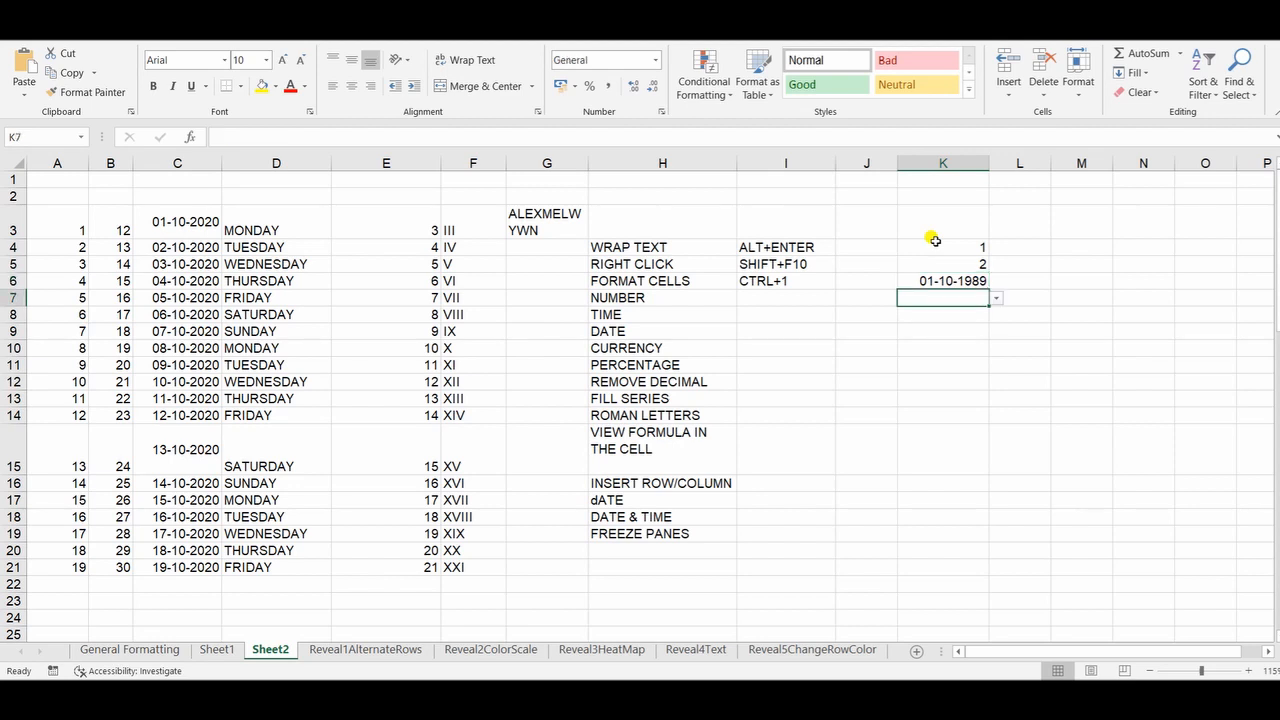
# Step: Apply the two-decimal number format to cell K4, and enter CTRL+SHIFT+1 in cell I7 beside NUMBER
pyautogui.click(934, 243)
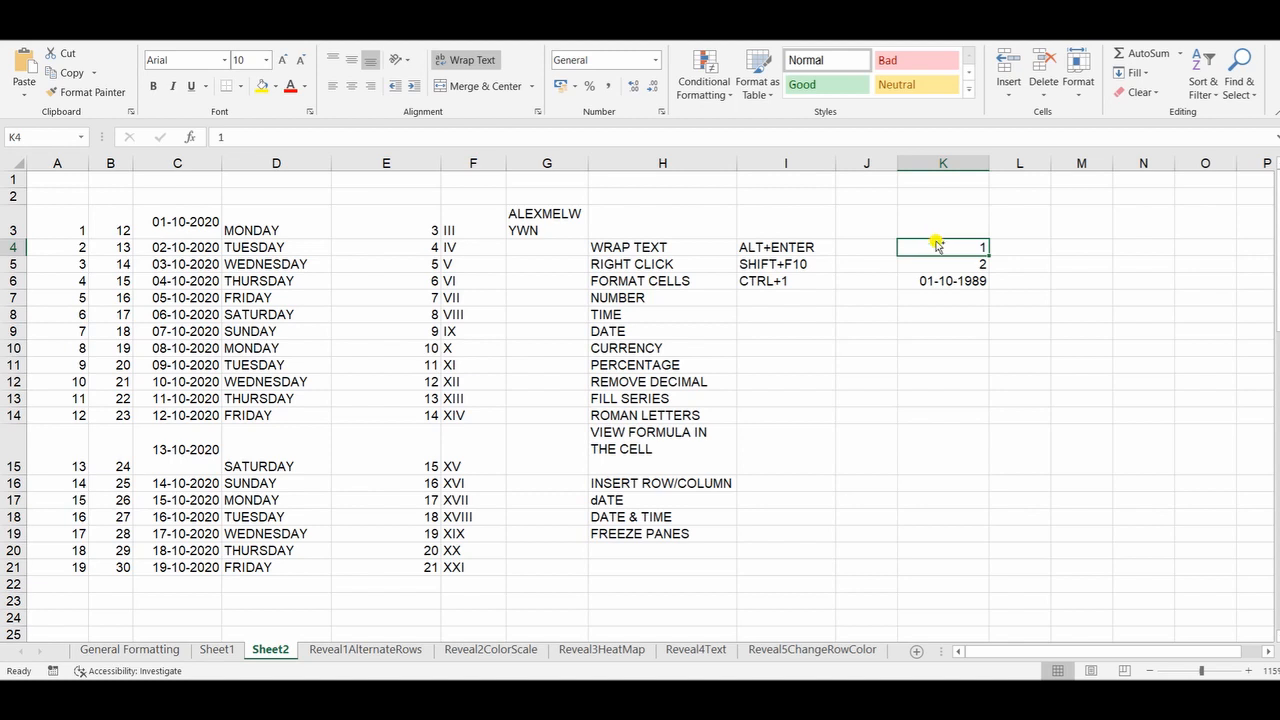
pyautogui.hotkey('ctrl', 'shift', '1')
pyautogui.click(810, 297)
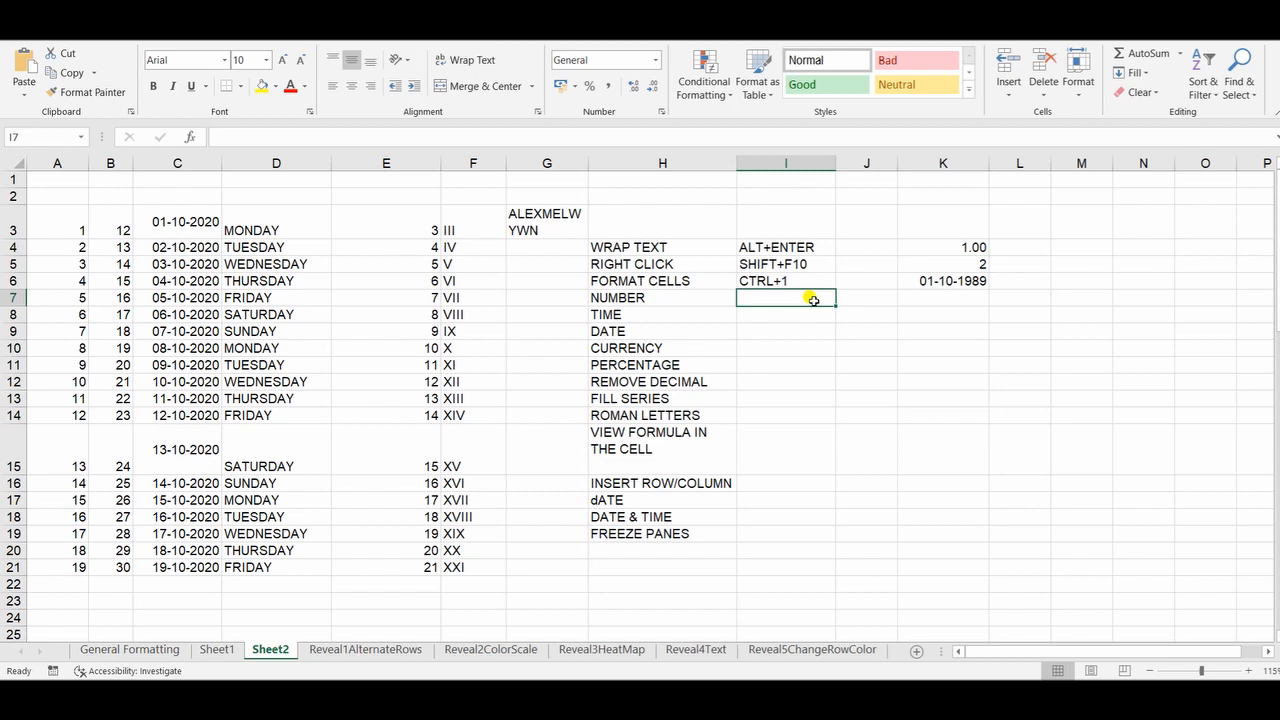
pyautogui.write('CTRL+SH')
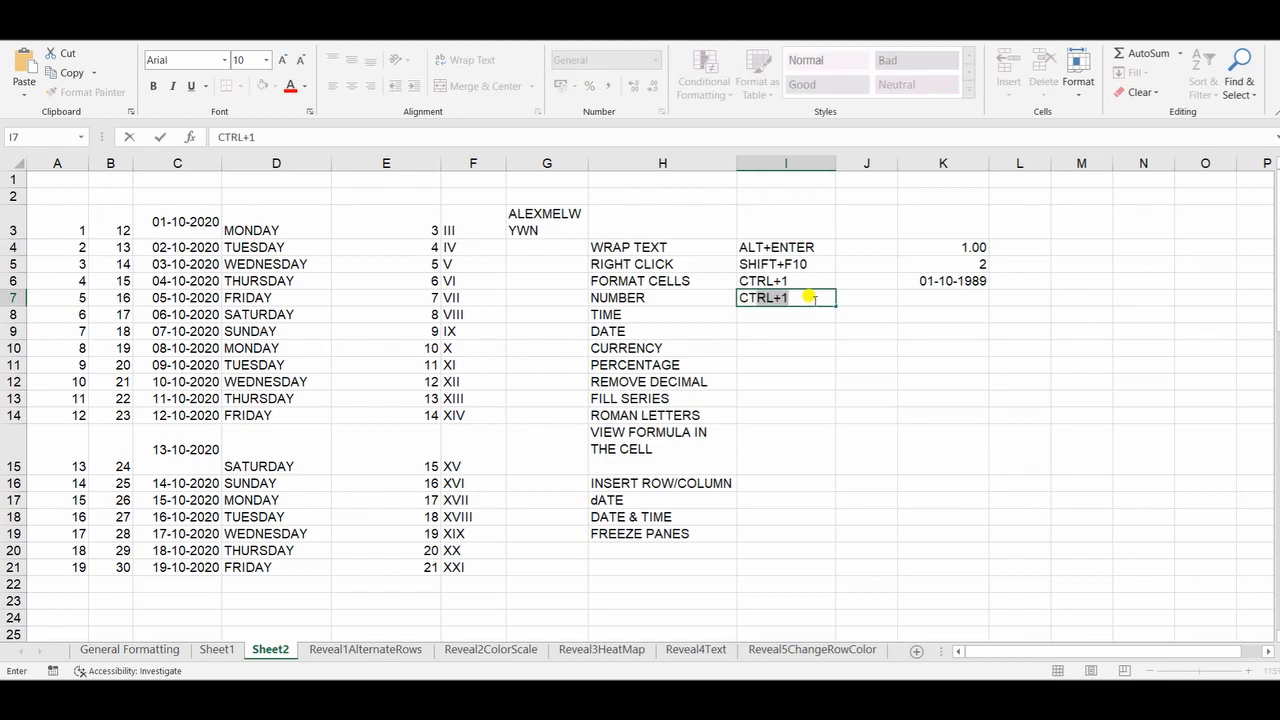
pyautogui.write('IFT+1')
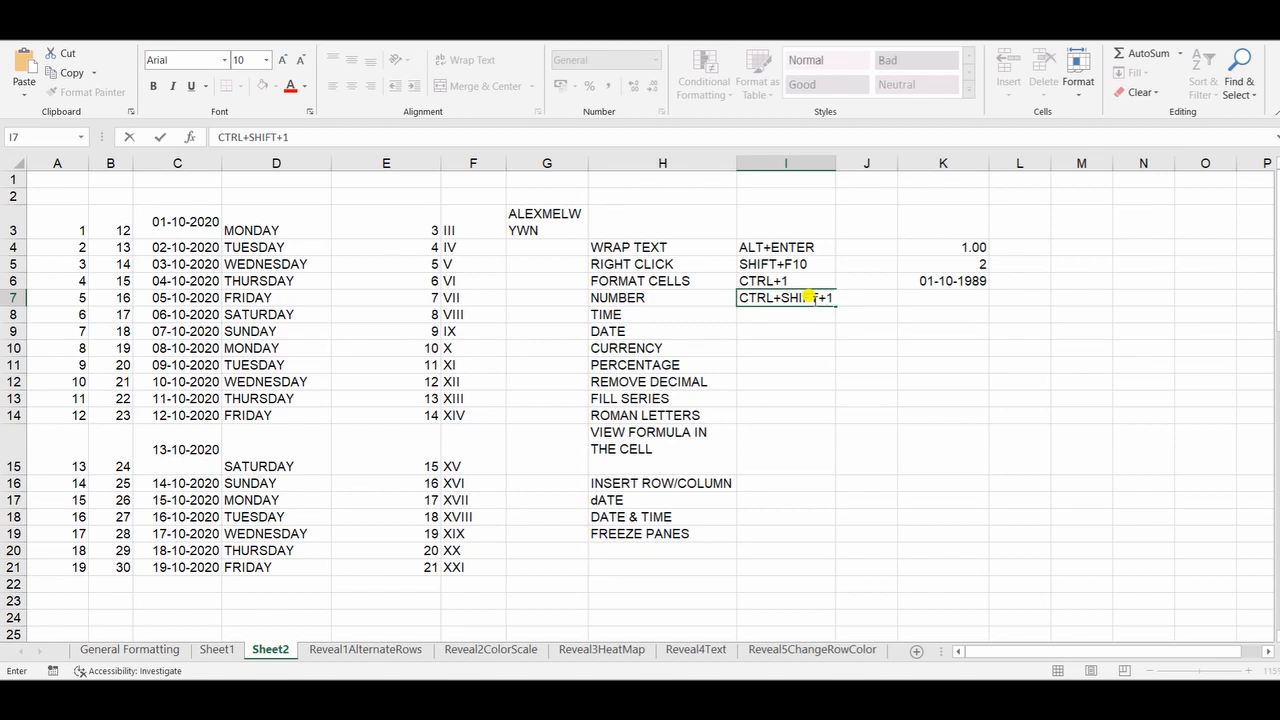
pyautogui.press('Return')
# Step: Copy the shortcut text from cell I7 into I8 beside TIME and change it to CTRL+SHIFT+2
pyautogui.click(815, 298)
pyautogui.hotkey('ctrl', 'c')
pyautogui.press('Down')
pyautogui.hotkey('ctrl', 'v')
pyautogui.press('Escape')
pyautogui.click(366, 138)
pyautogui.press('BackSpace')
pyautogui.write('2')
pyautogui.press('Return')
# Step: Copy the shortcut text from cell I8 into I9 beside DATE and change it to CTRL+SHIFT+3
pyautogui.click(805, 316)
pyautogui.hotkey('ctrl', 'c')
pyautogui.press('Down')
pyautogui.hotkey('ctrl', 'v')
pyautogui.press('Escape')
pyautogui.click(345, 136)
pyautogui.press('BackSpace')
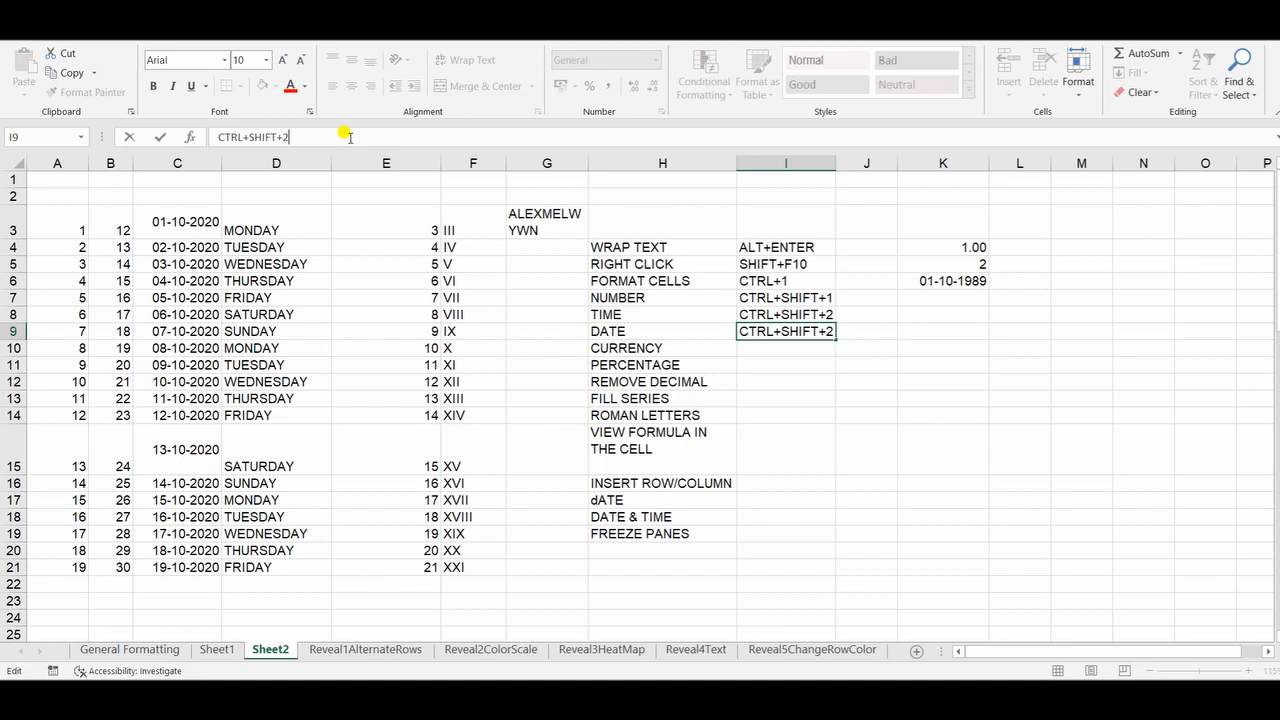
pyautogui.write('3')
pyautogui.press('Return')
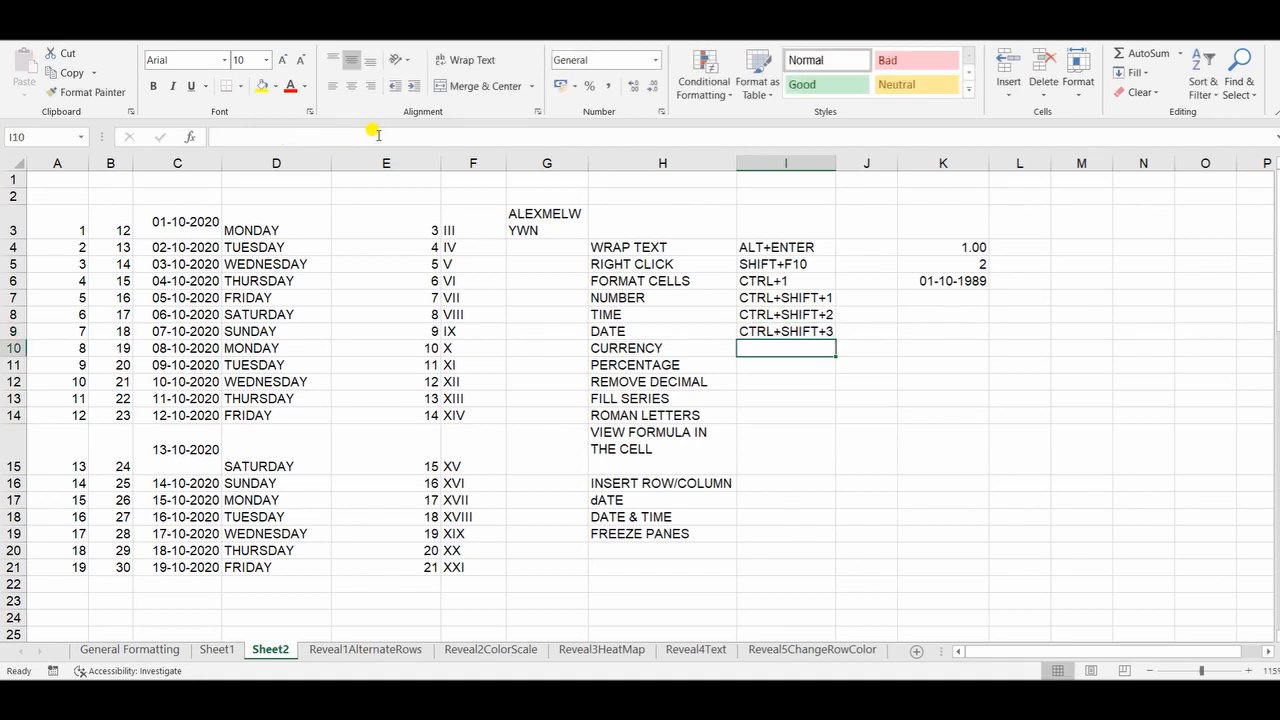
# Step: Copy the shortcut text from cell I9 into I10 beside CURRENCY and change it to CTRL+SHIFT+4
pyautogui.click(788, 331)
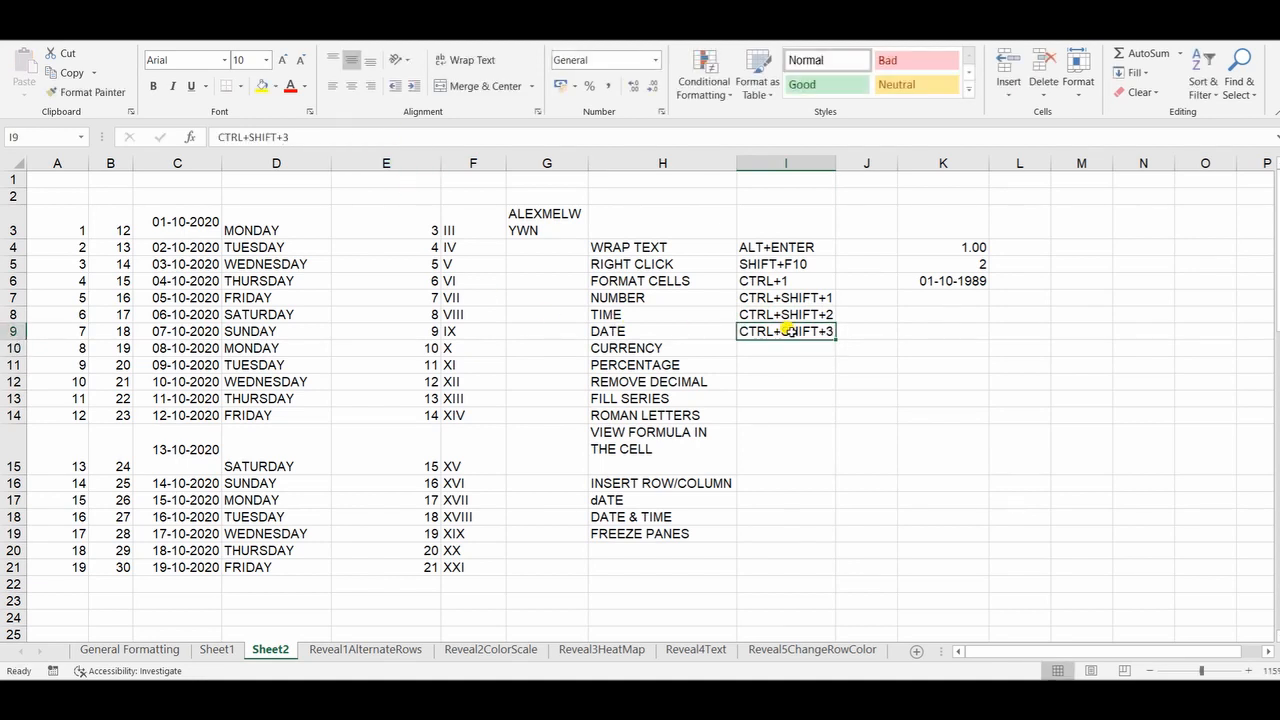
pyautogui.hotkey('ctrl', 'c')
pyautogui.click(786, 345)
pyautogui.hotkey('ctrl', 'v')
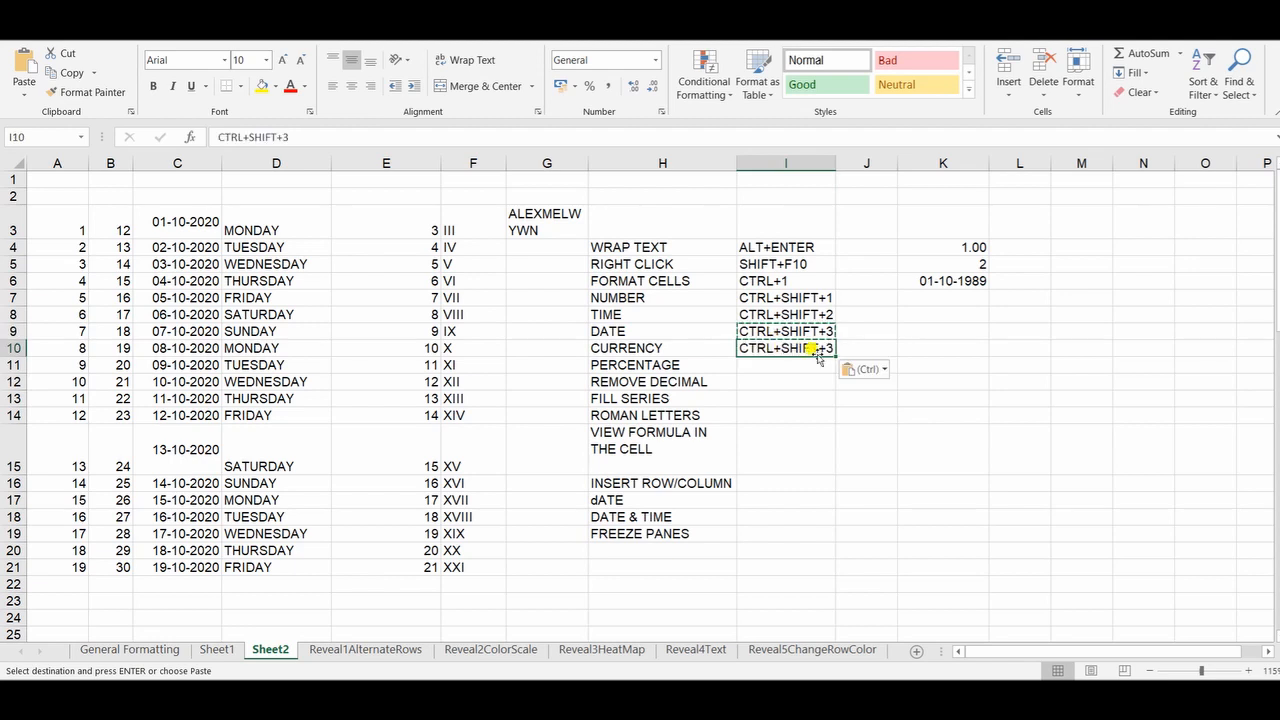
pyautogui.click(300, 136)
pyautogui.press('BackSpace')
pyautogui.write('4')
pyautogui.press('Return')
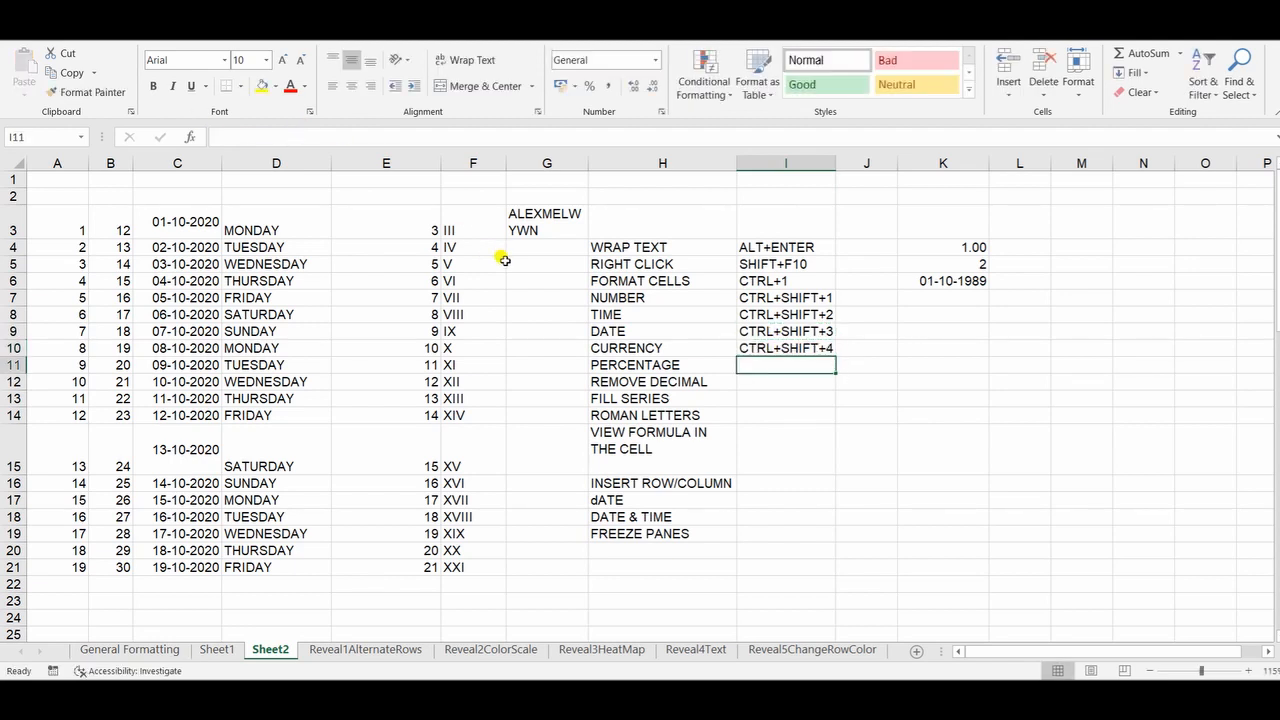
# Step: Copy the shortcut text from cell I10 into I11 beside PERCENTAGE and change it to CTRL+SHIFT+5
pyautogui.click(770, 349)
pyautogui.hotkey('ctrl', 'c')
pyautogui.click(768, 365)
pyautogui.hotkey('ctrl', 'v')
pyautogui.click(330, 136)
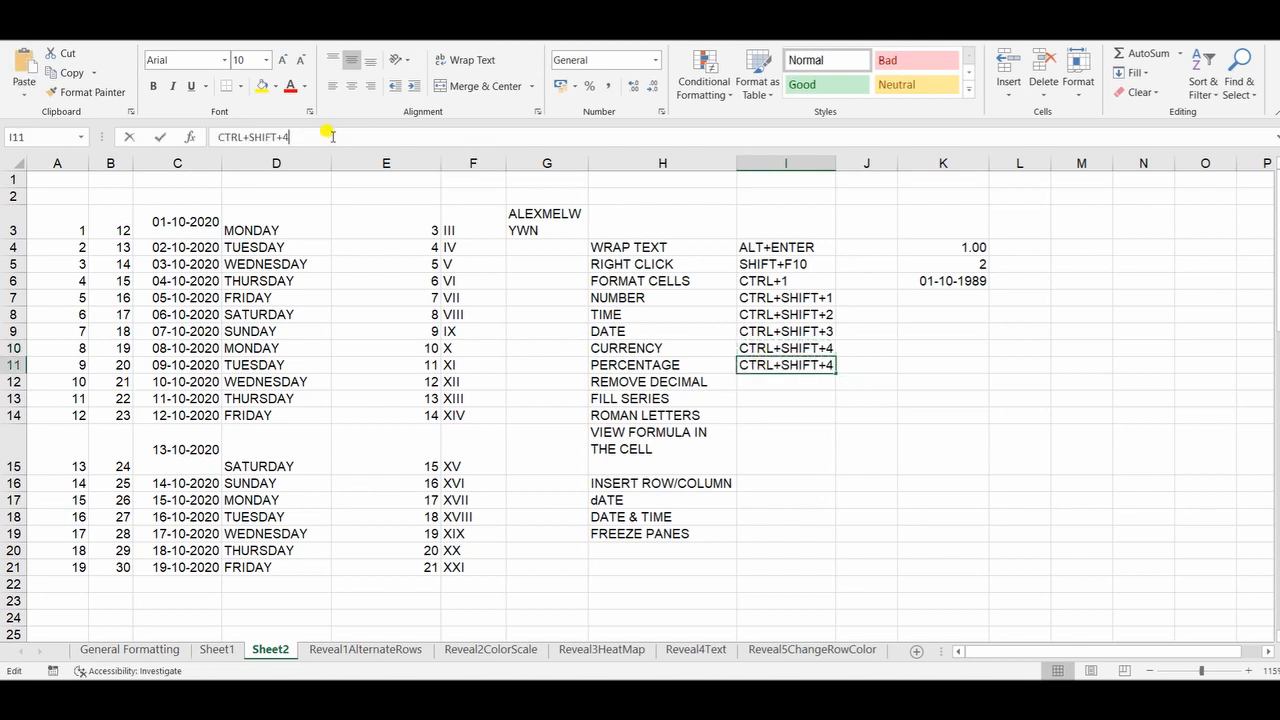
pyautogui.press('BackSpace')
pyautogui.write('5')
pyautogui.press('Return')
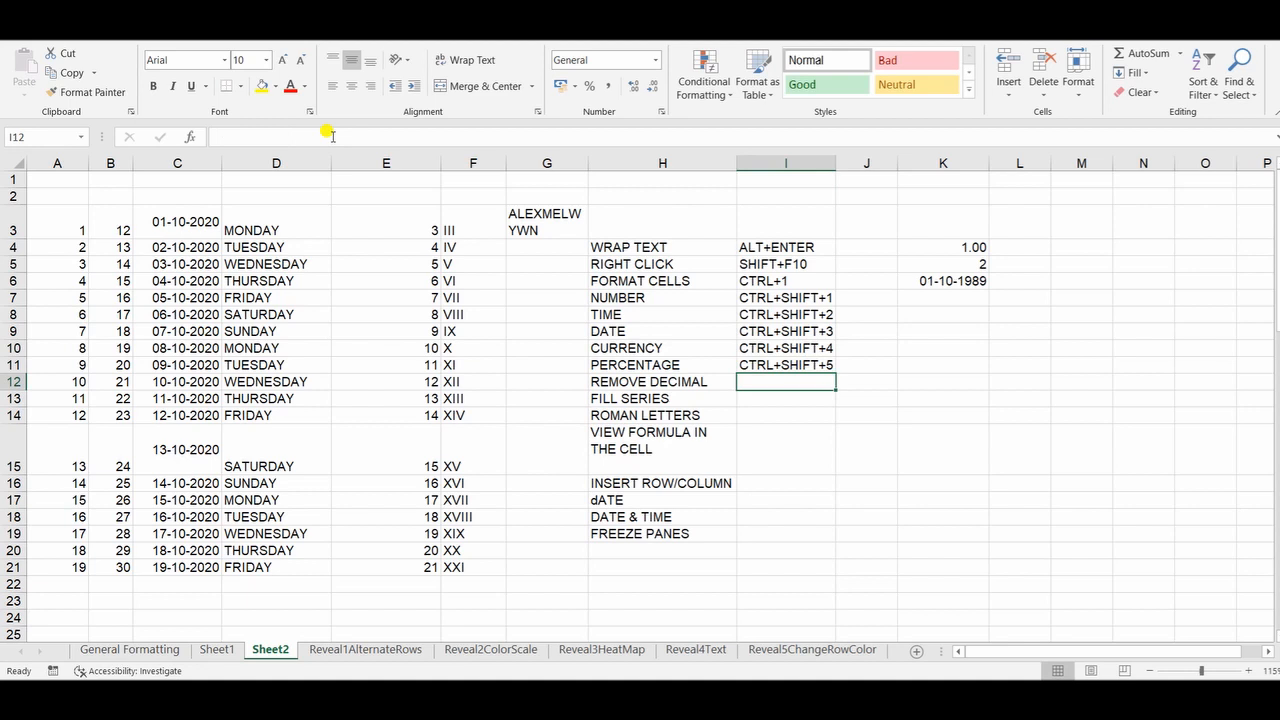
# Step: Apply the time, date, currency and percentage formats in turn to cell K4, and re-enter its value as 1%
pyautogui.click(948, 247)
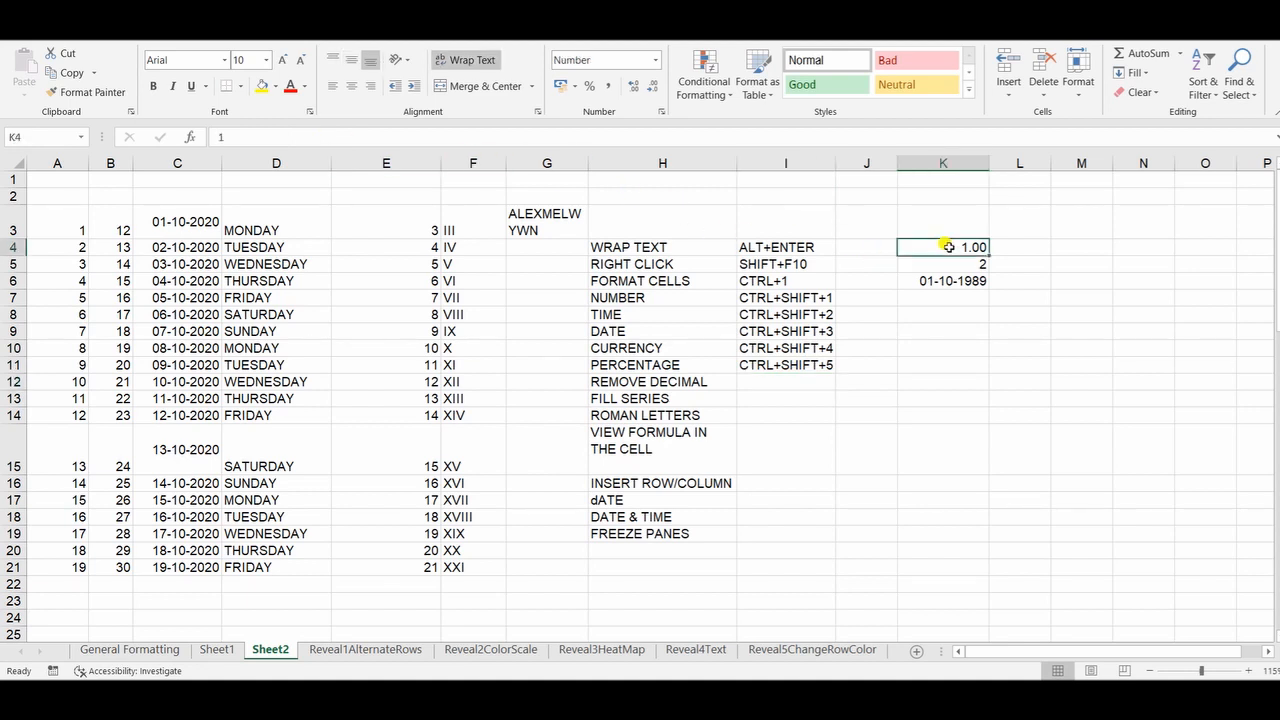
pyautogui.hotkey('ctrl', 'shift', '2')
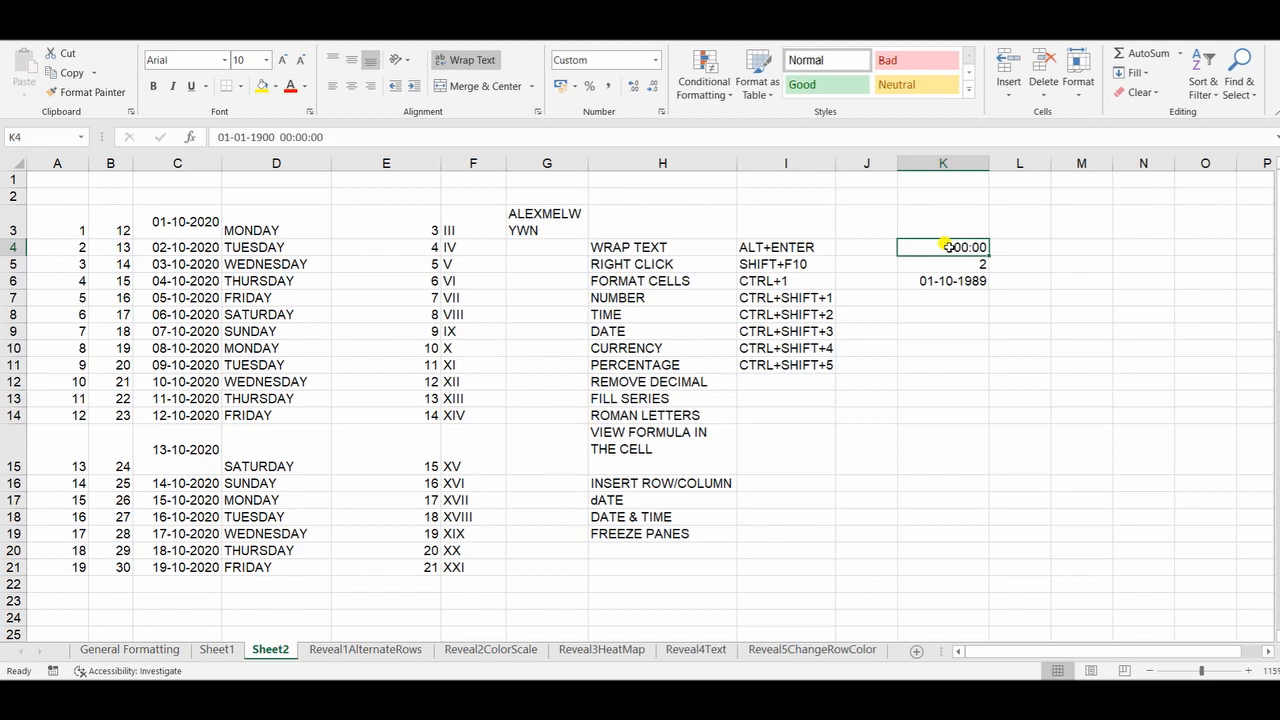
pyautogui.hotkey('ctrl', 'shift', '3')
pyautogui.hotkey('ctrl', 'shift', '4')
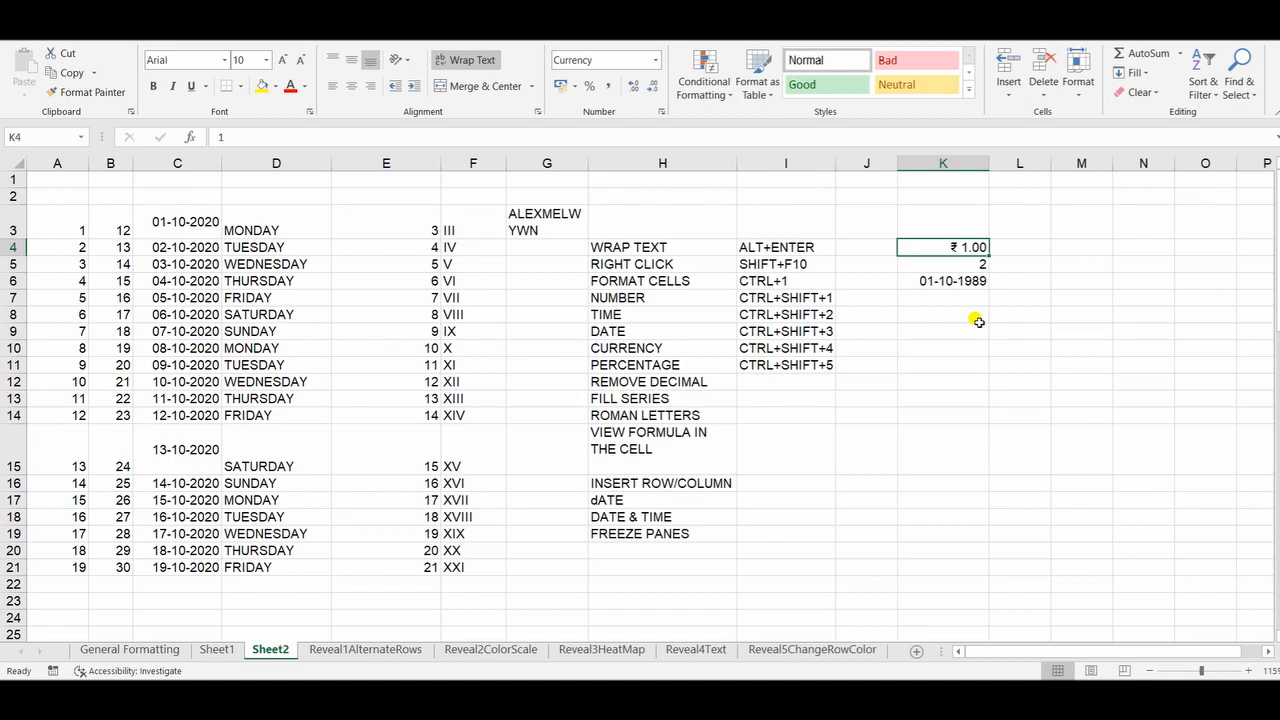
pyautogui.hotkey('ctrl', 'shift', '5')
pyautogui.write('1')
pyautogui.hotkey('ctrl', 'Return')
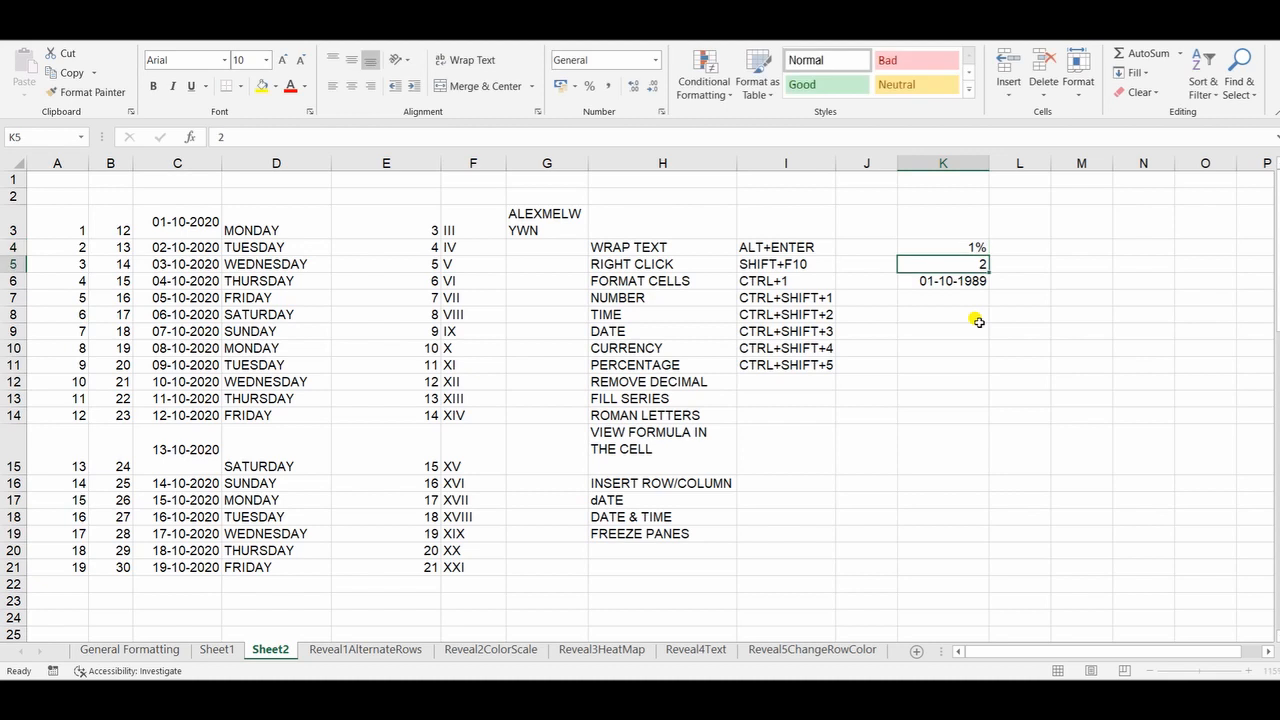
# Step: Apply the two-decimal number format to cell K4 again and enter the value 1 in it
pyautogui.hotkey('ctrl', 'shift', '1')
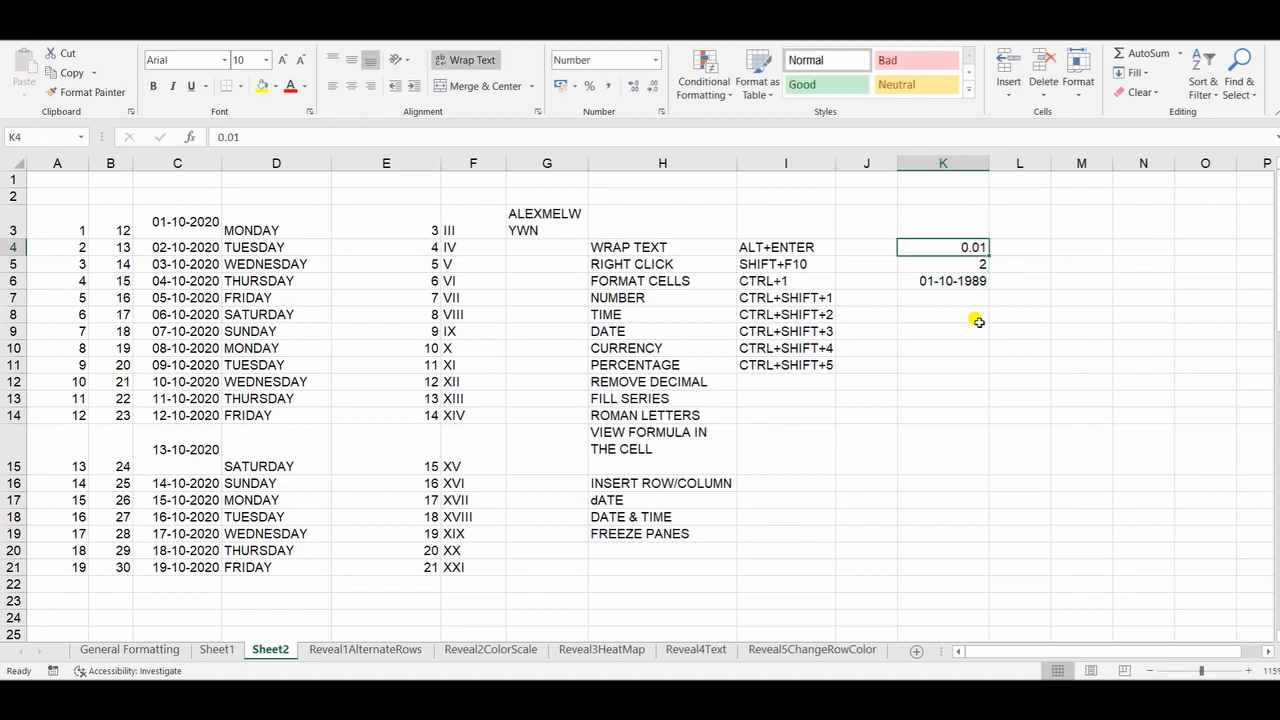
pyautogui.write('1')
pyautogui.press('Return')
pyautogui.press('Up')
# Step: Try removing both decimal places from cell K4 with Decrease Decimal, and undo the removal
pyautogui.click(652, 90)
pyautogui.click(652, 90)
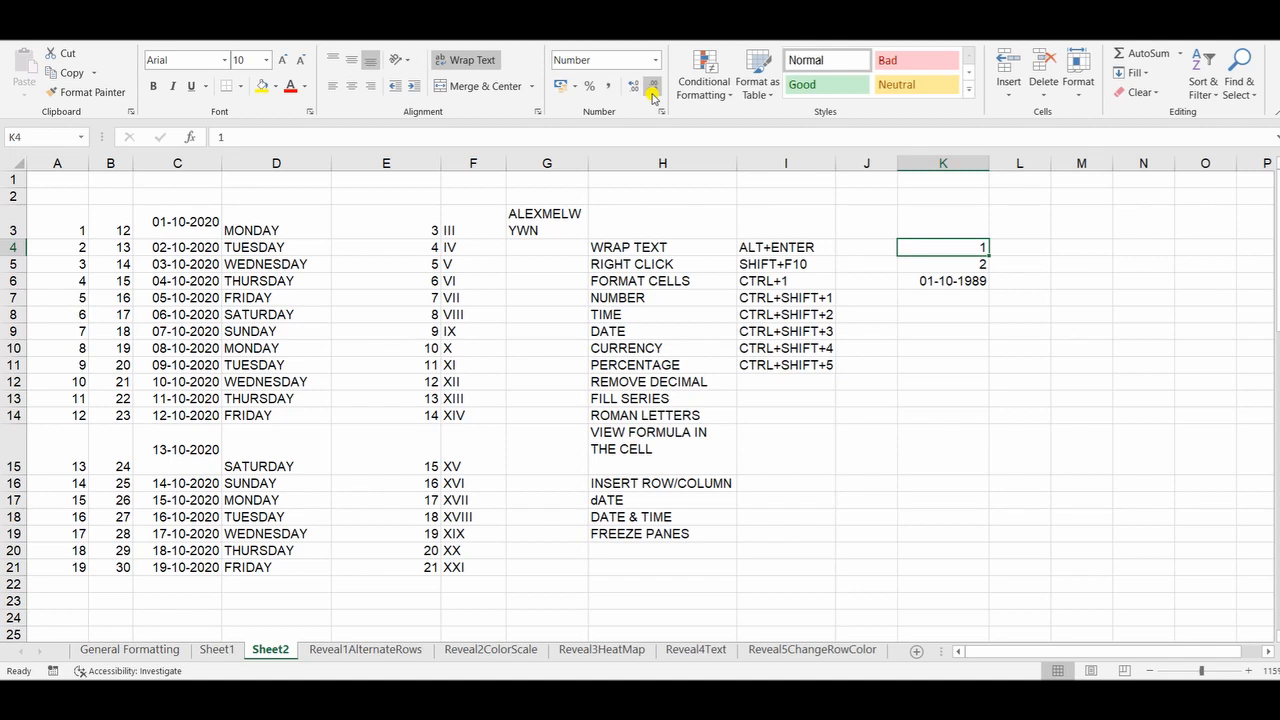
pyautogui.hotkey('ctrl', 'z')
pyautogui.hotkey('ctrl', 'z')
# Step: Apply the General number format to cell K4 to remove its decimals
pyautogui.click(946, 362)
pyautogui.click(966, 248)
pyautogui.hotkey('ctrl', 'shift', '`')
# Step: Enter the shortcut text CTRL +SHIFT+~ in cell I12 beside REMOVE DECIMAL
pyautogui.click(779, 383)
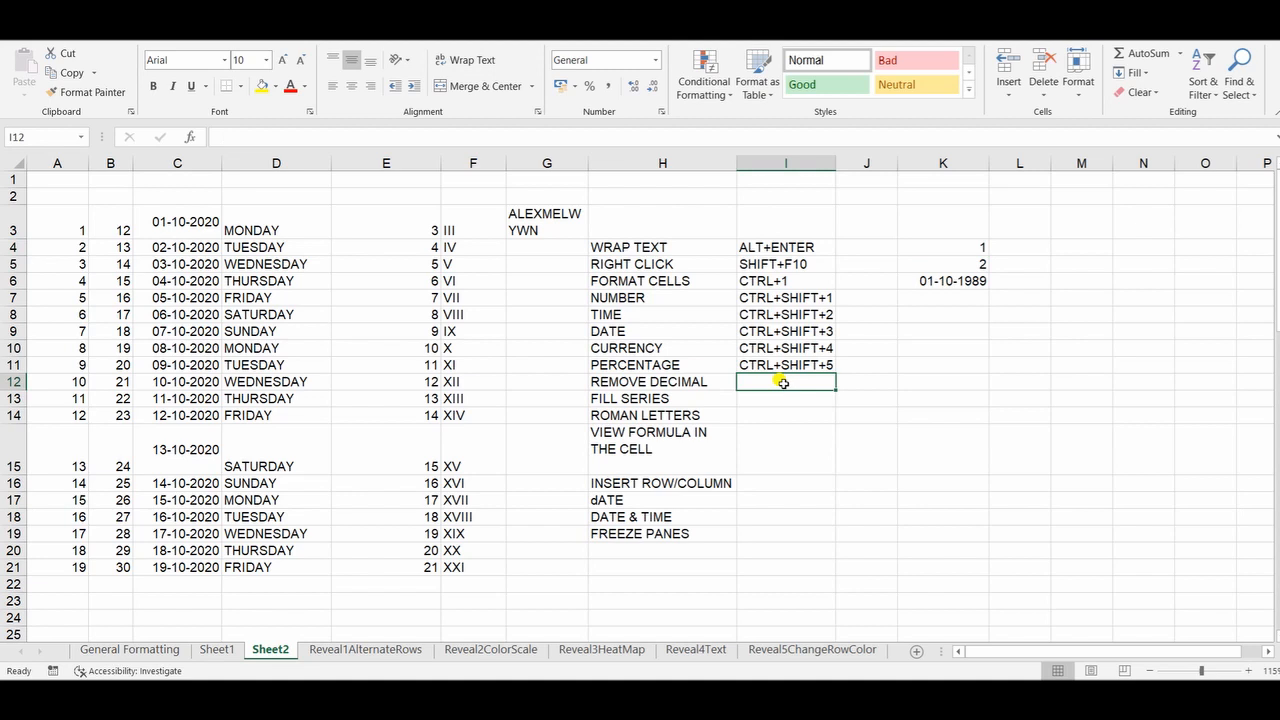
pyautogui.write('CTRL +SHIFT')
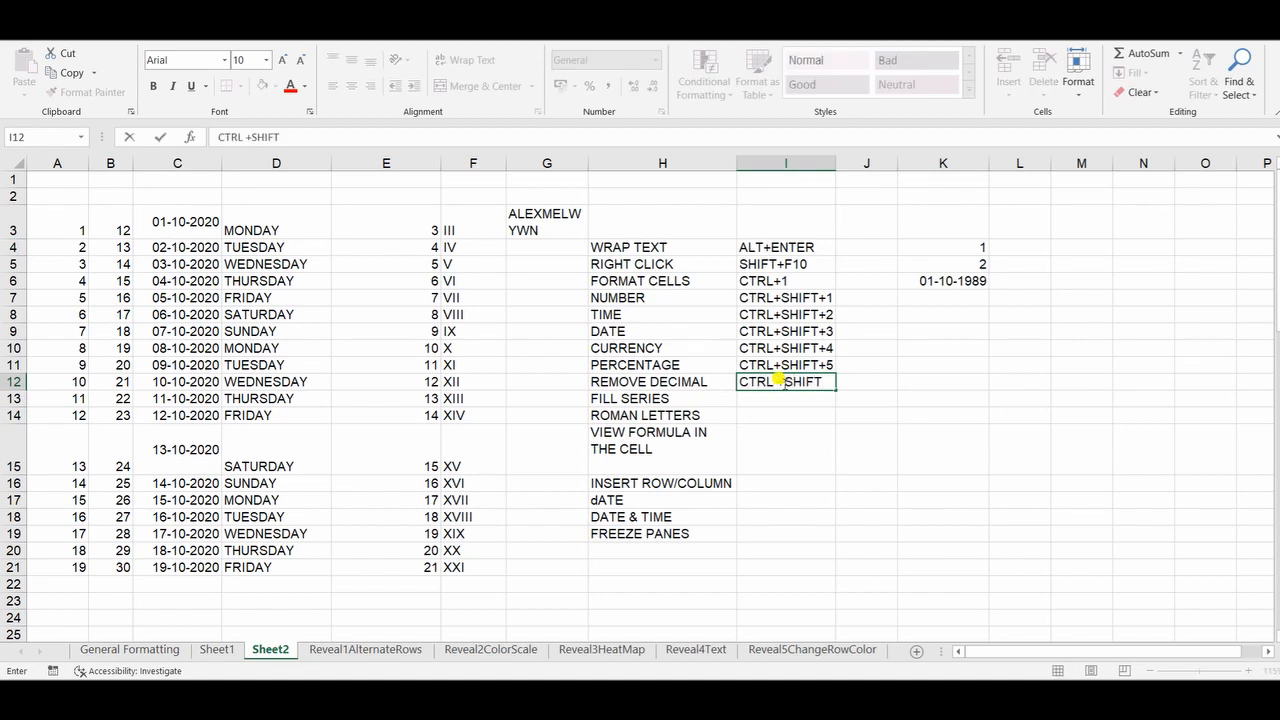
pyautogui.write('+~')
pyautogui.press('Return')
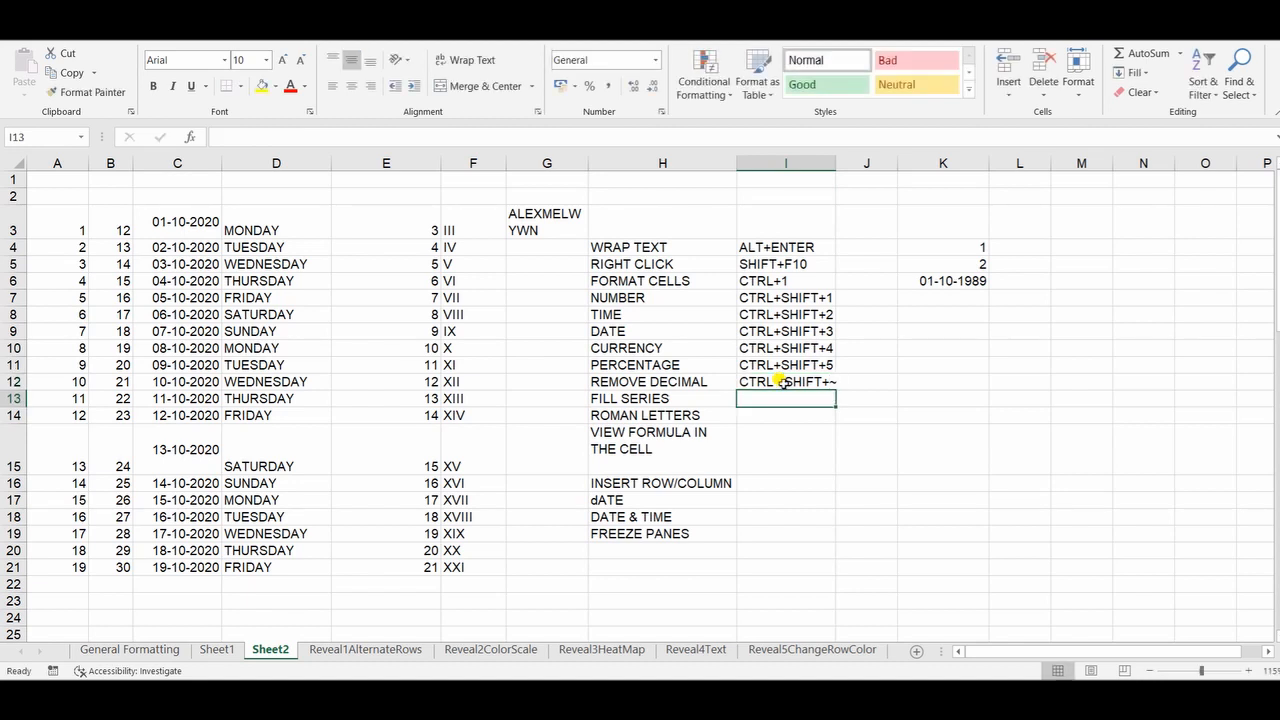
pyautogui.click(983, 248)
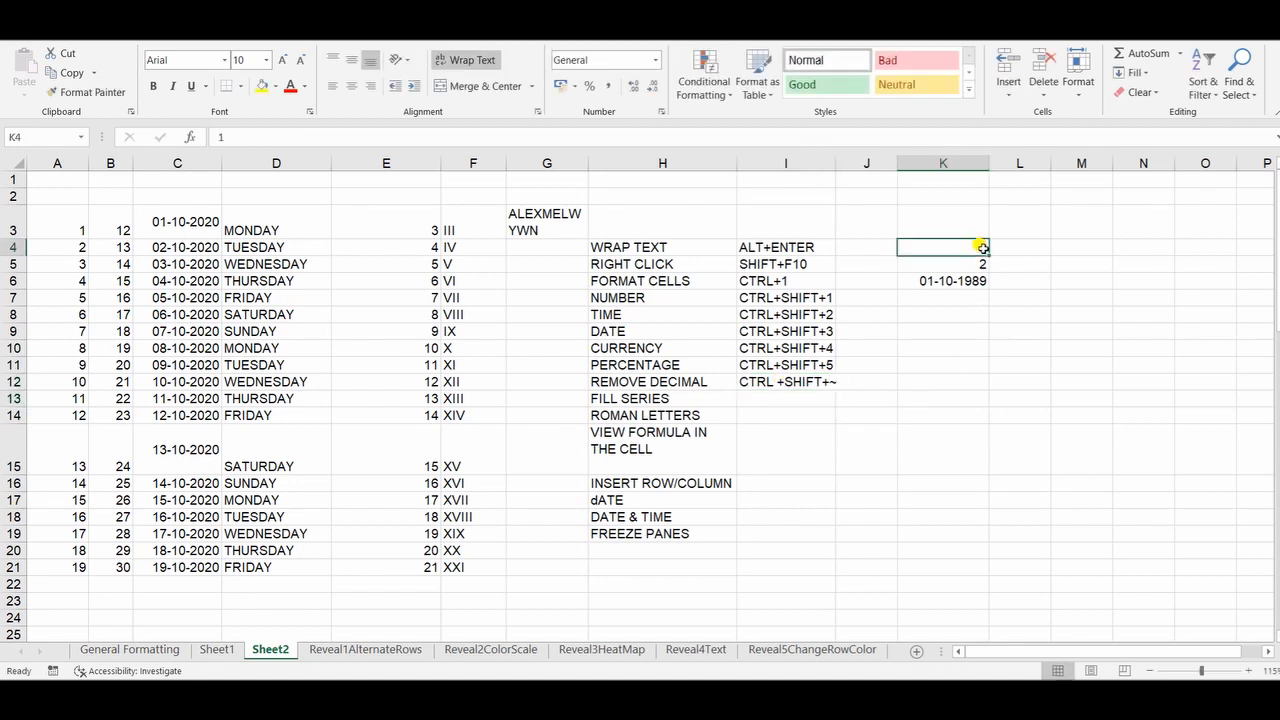
pyautogui.click(906, 393)
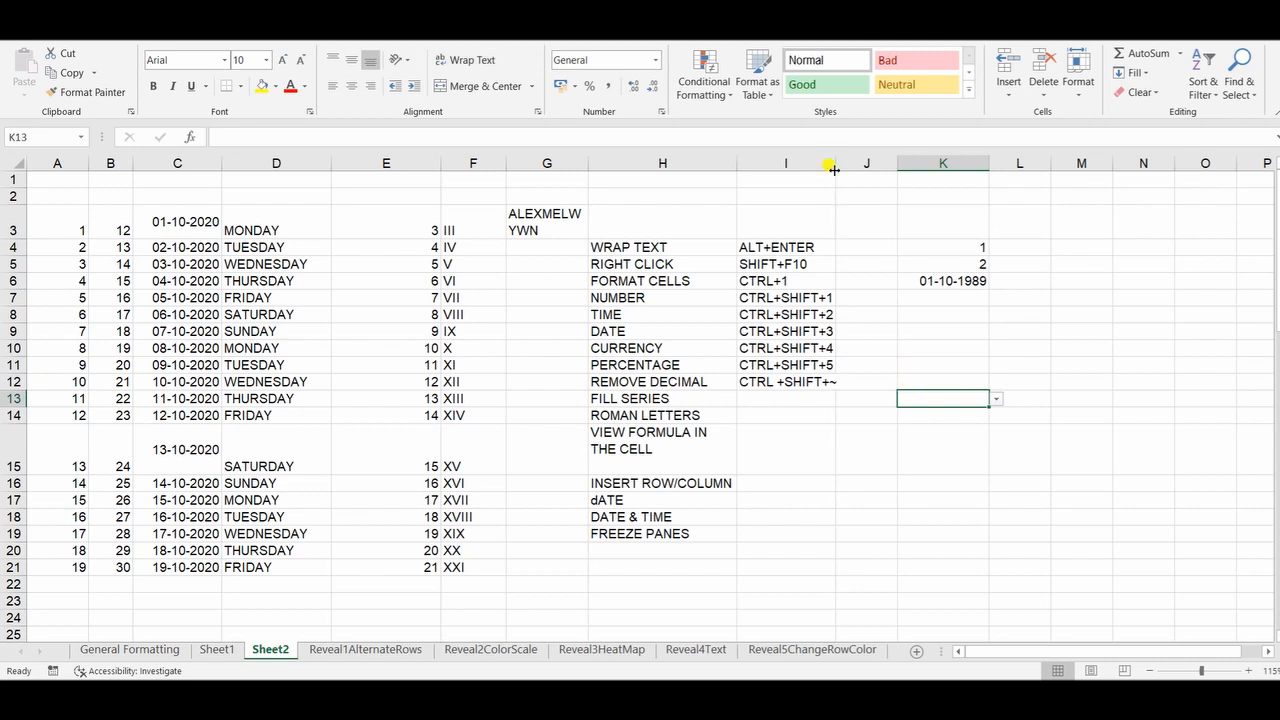